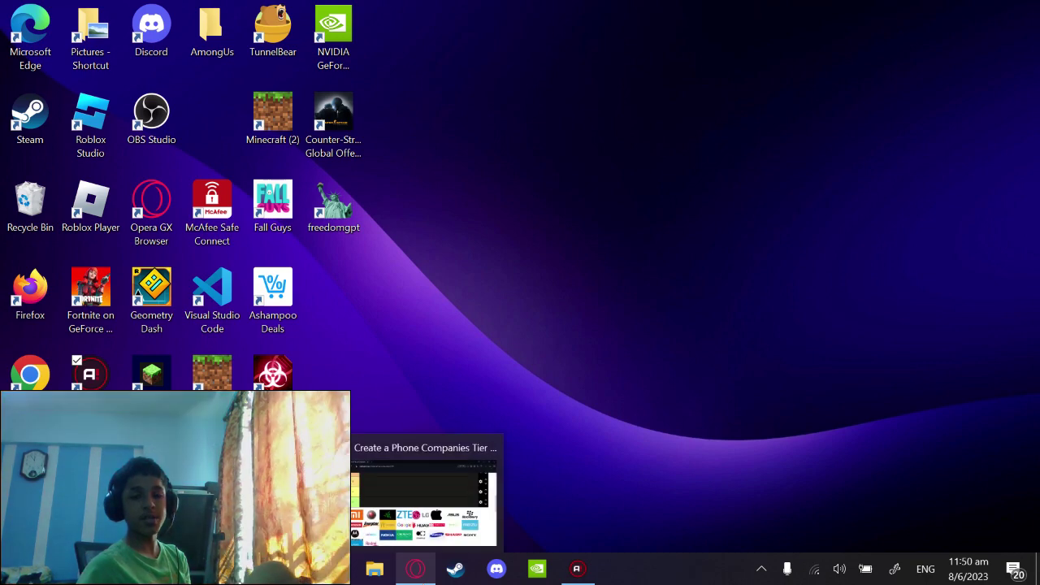
Switch to the browser's phone companies tier list and examine the S to D tiers and the available company logos
left_click(415, 568)
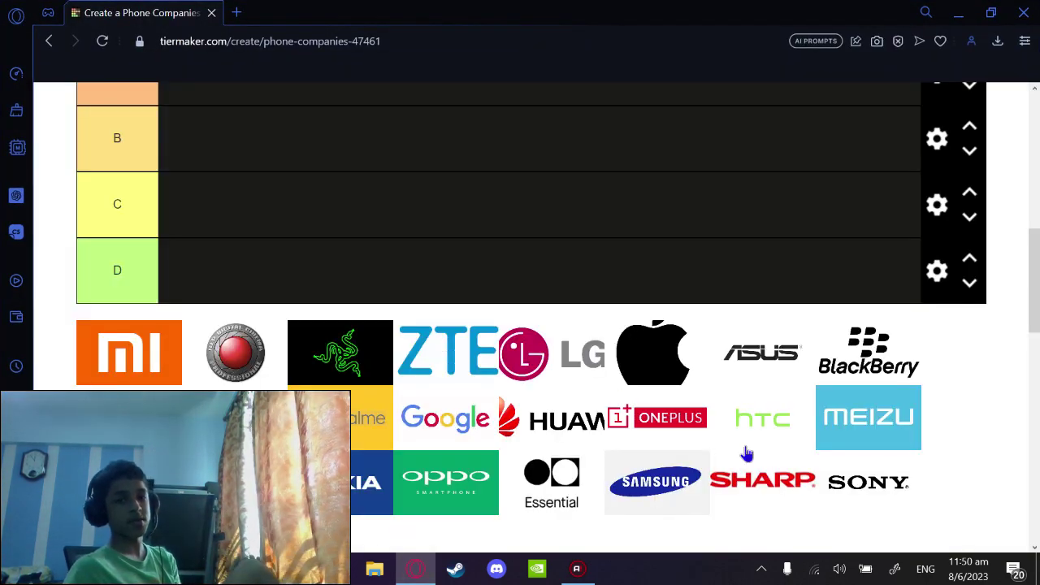
scroll(980, 413, "up", 1)
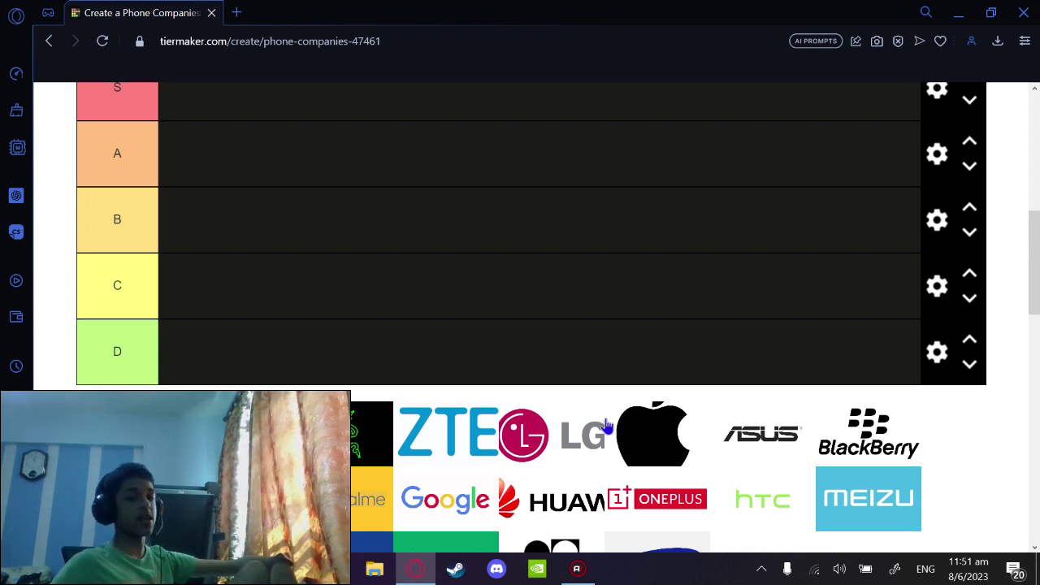
scroll(186, 385, "up", 3)
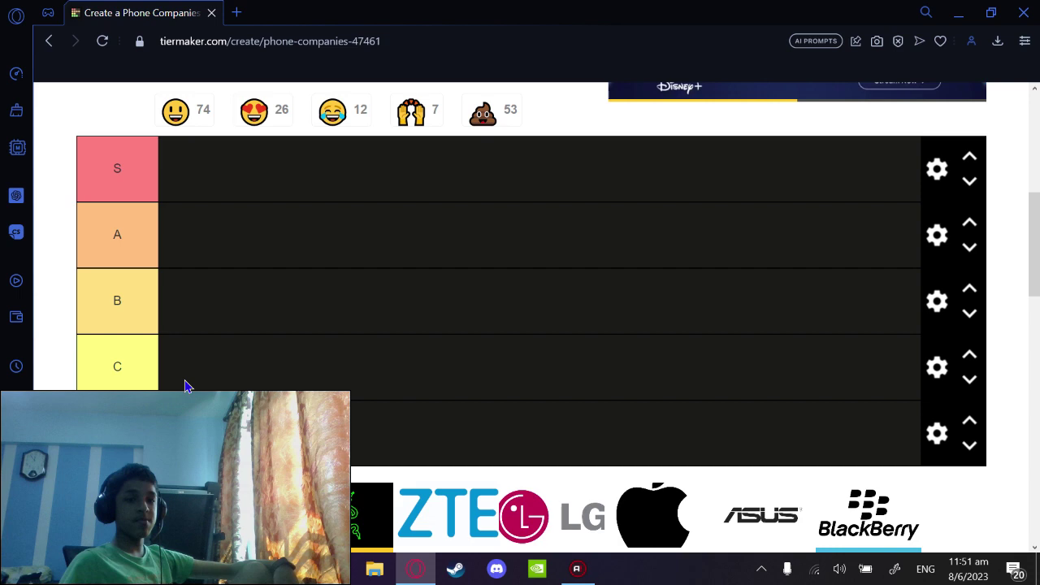
scroll(534, 388, "down", 1)
scroll(568, 436, "up", 1)
scroll(487, 447, "down", 3)
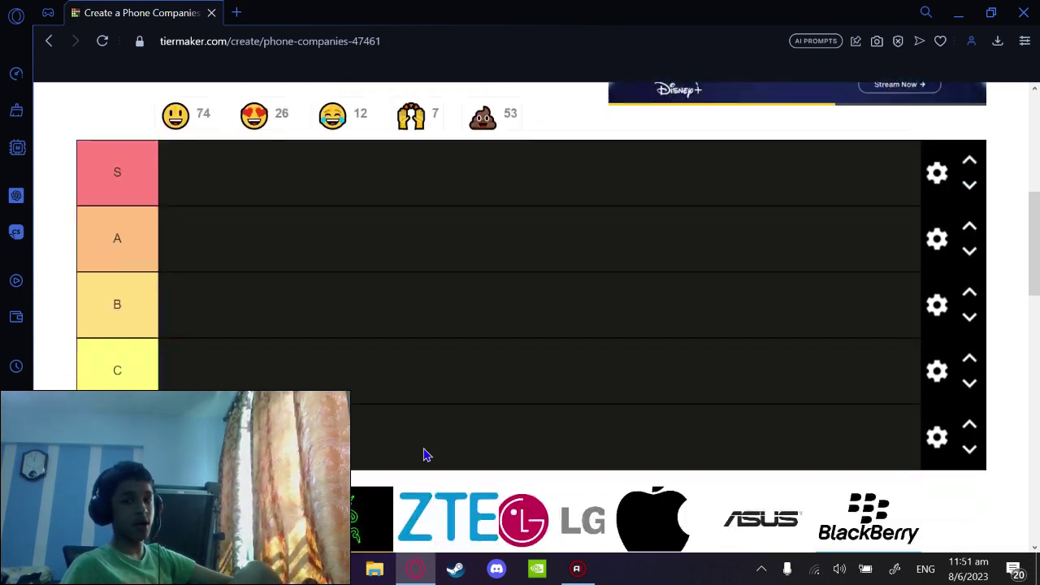
scroll(569, 244, "up", 2)
scroll(590, 320, "up", 1)
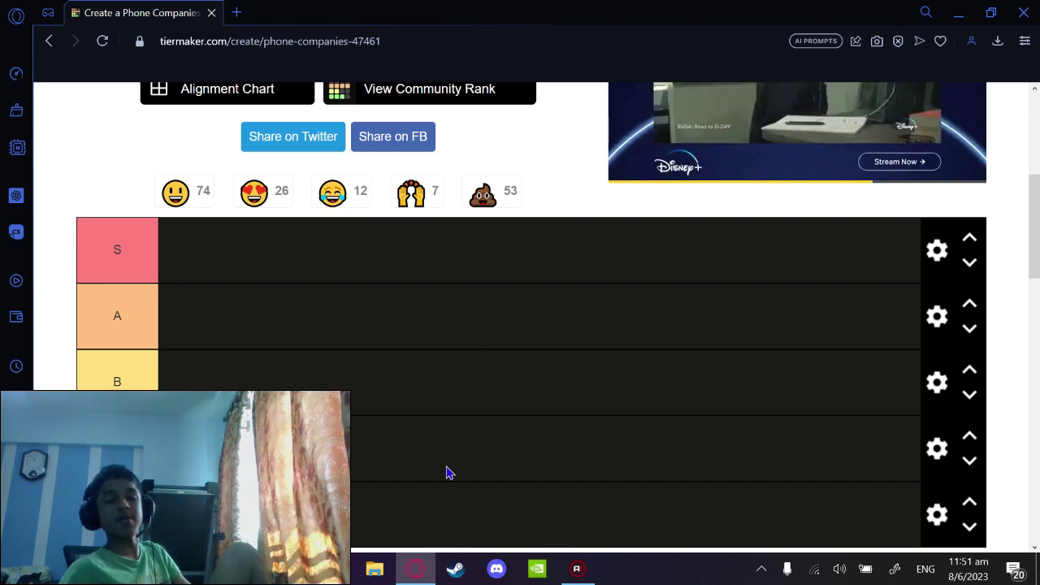
scroll(503, 240, "down", 3)
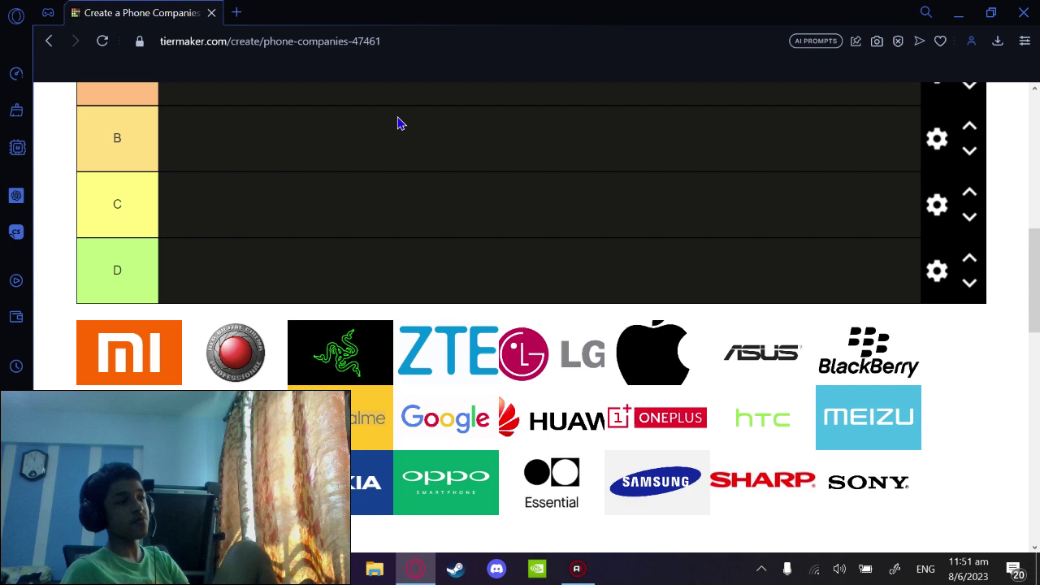
scroll(397, 121, "up", 2)
scroll(490, 261, "down", 1)
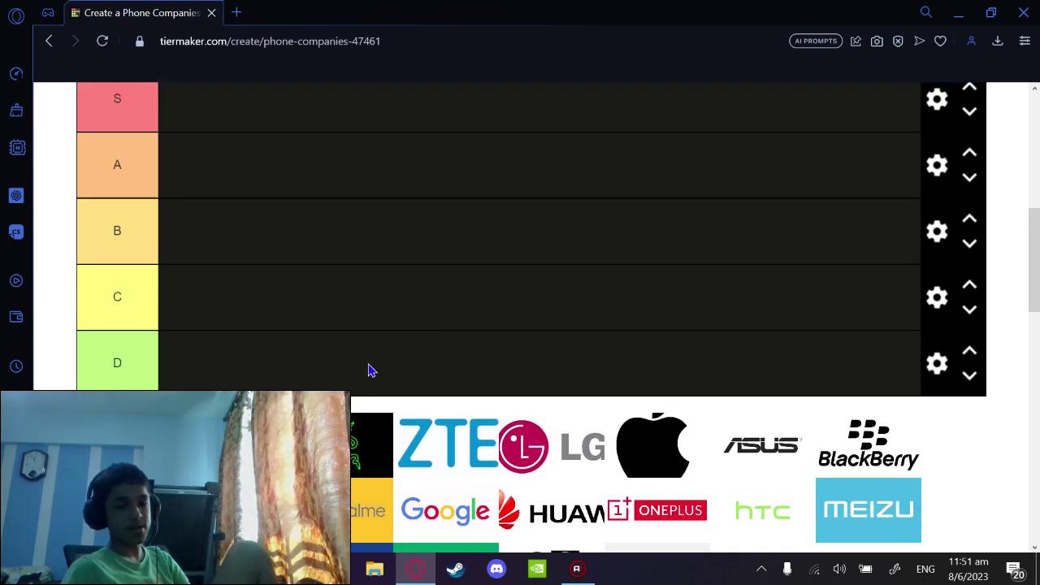
scroll(366, 367, "up", 1)
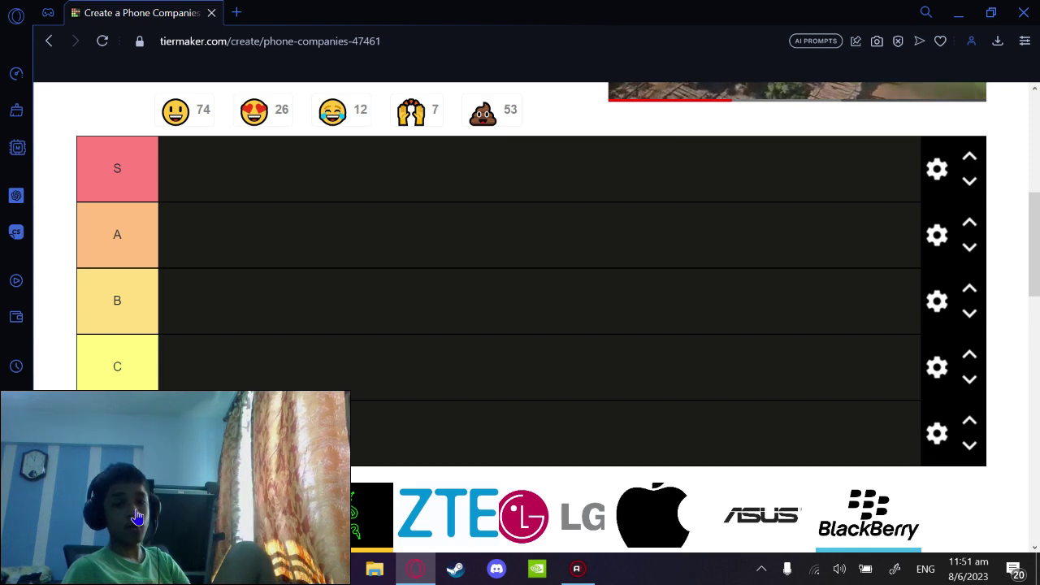
Place the Xiaomi (Mi) logo in tier A and the round red camera logo in tier D
left_click_drag(167, 453, 216, 248)
scroll(130, 455, "down", 1)
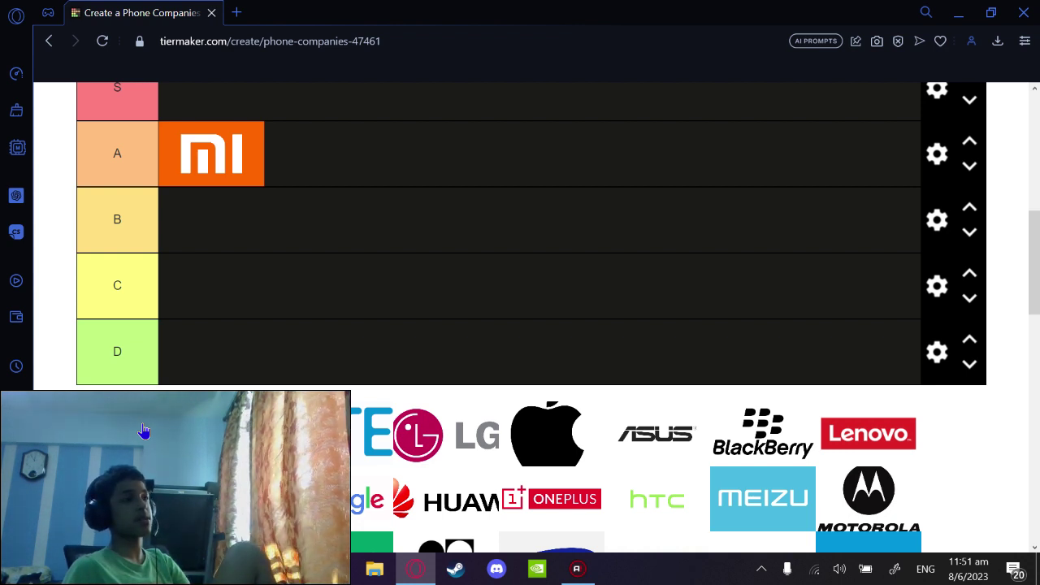
left_click_drag(192, 405, 211, 345)
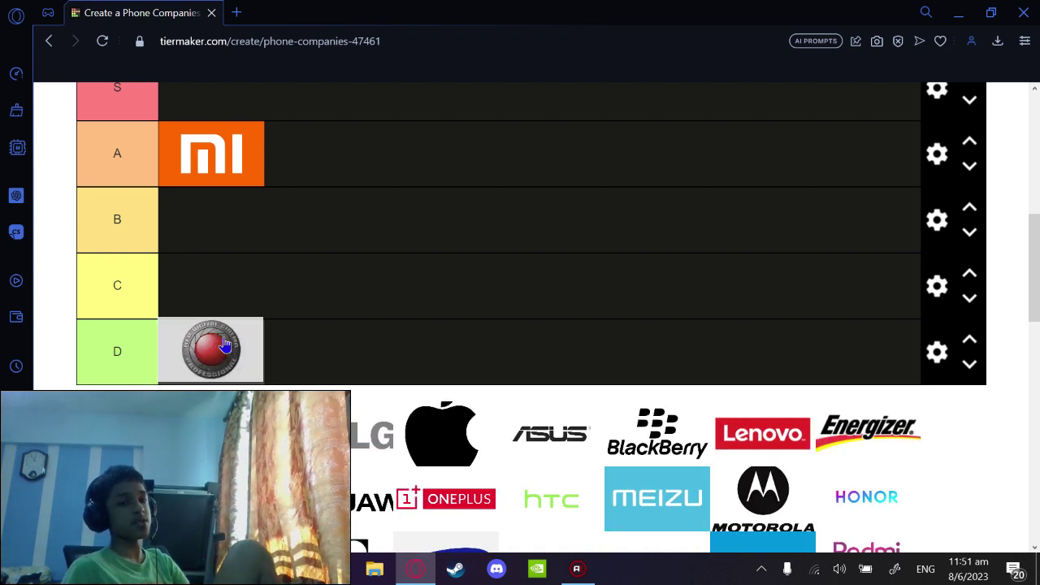
Place the Razer logo in tier C and the LG logo in tier D
scroll(877, 424, "up", 3)
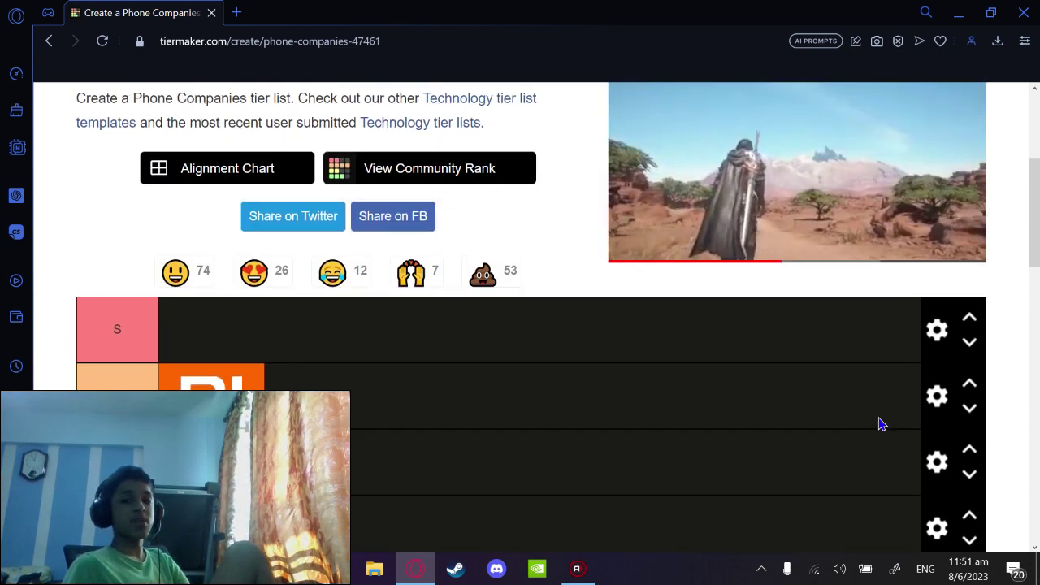
scroll(656, 365, "down", 4)
scroll(371, 372, "up", 1)
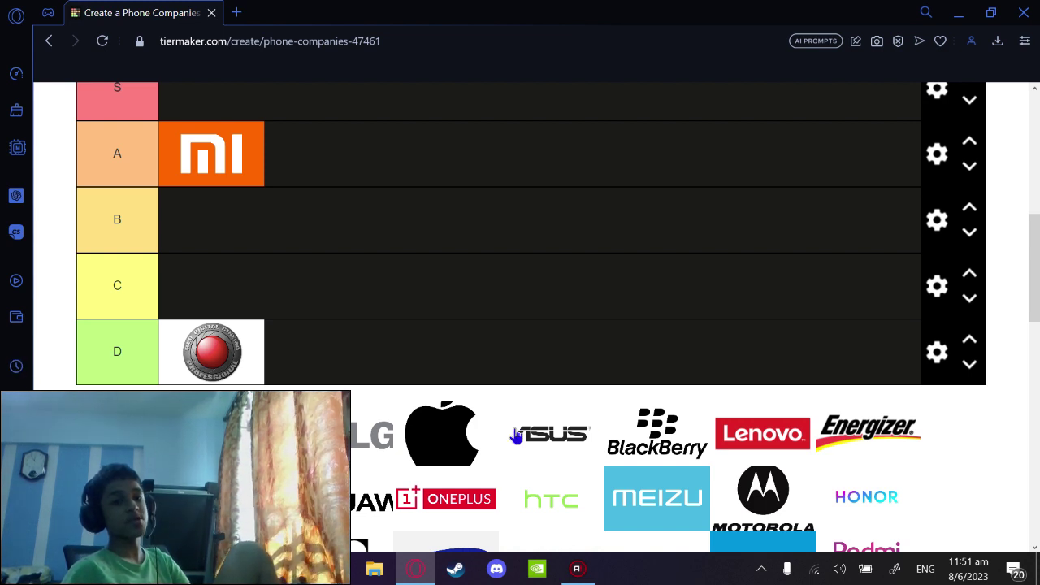
scroll(810, 383, "up", 1)
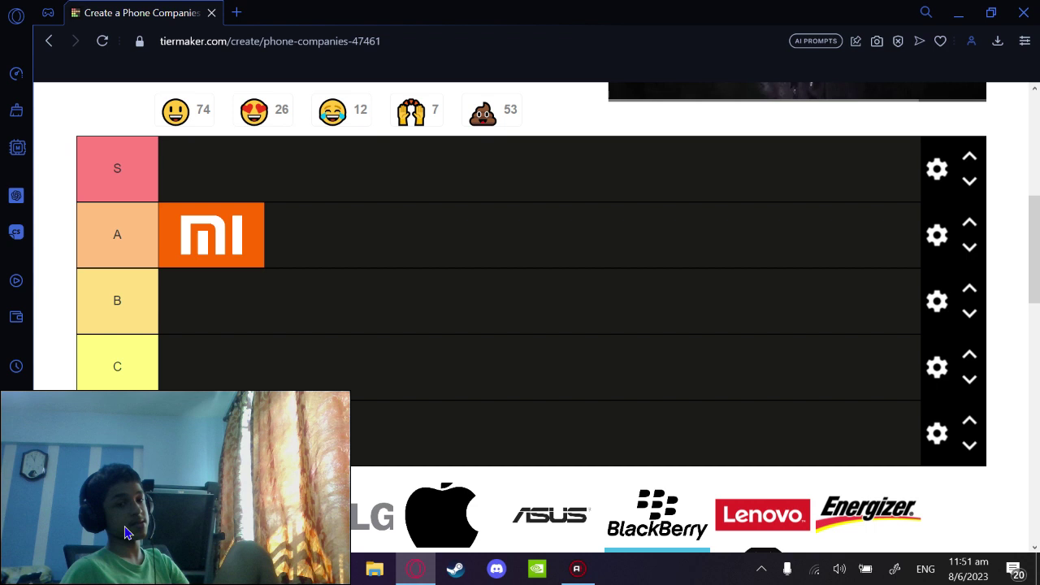
left_click_drag(229, 473, 203, 382)
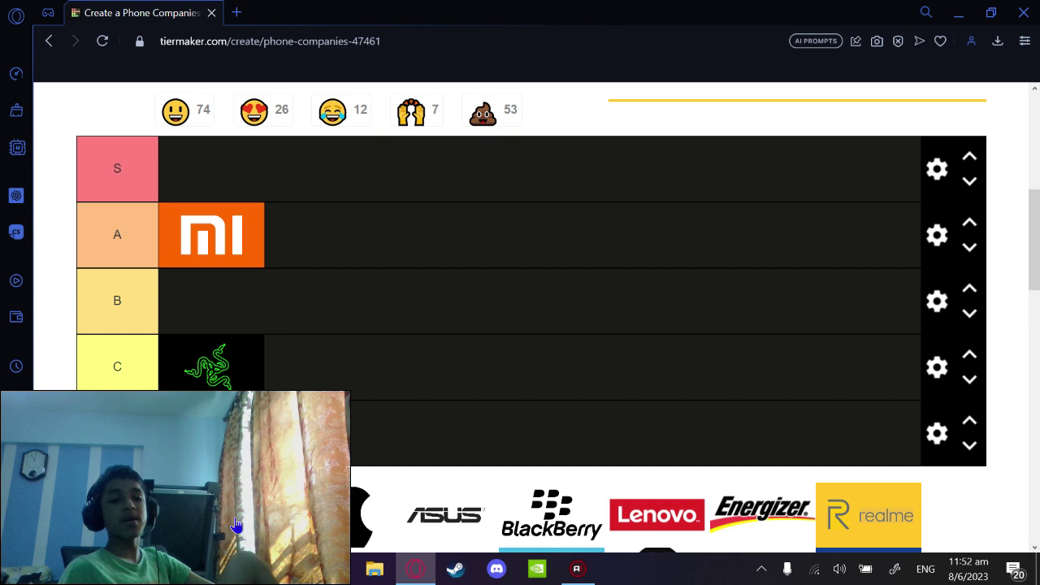
left_click_drag(395, 485, 329, 447)
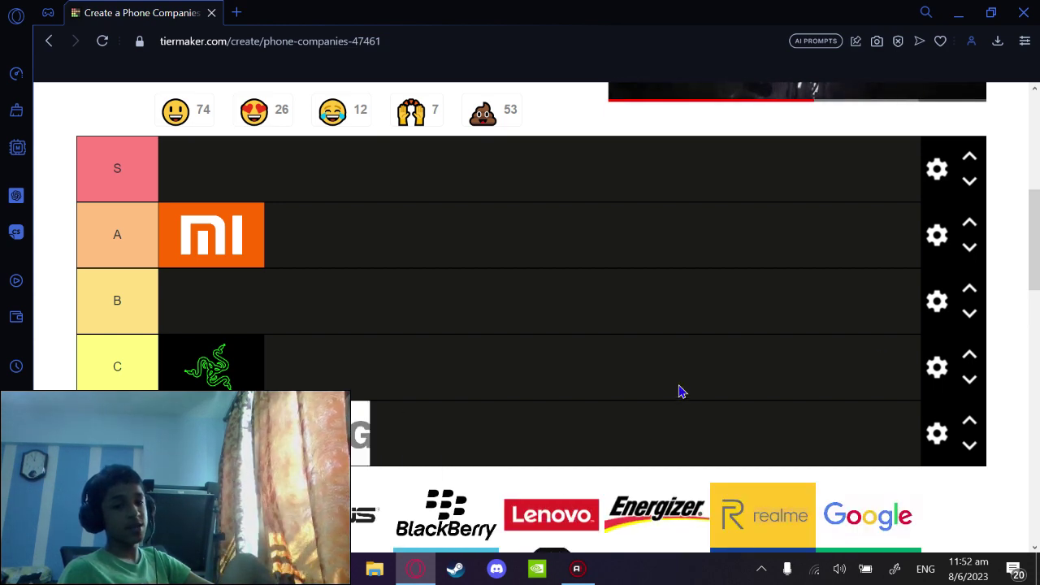
Place the Apple logo in tier A beside the Xiaomi logo
scroll(992, 340, "down", 1)
scroll(557, 366, "up", 2)
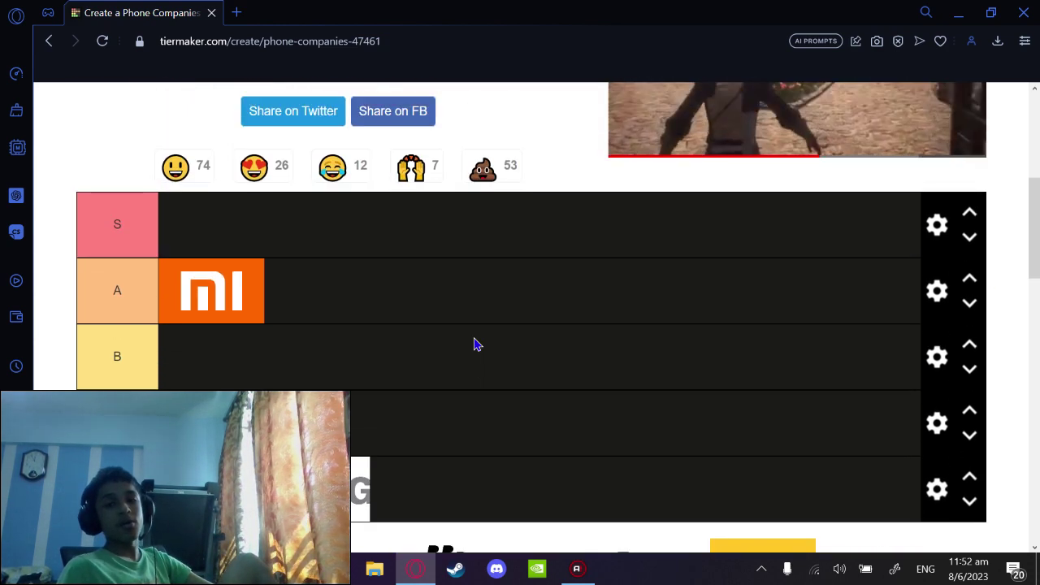
scroll(476, 344, "down", 2)
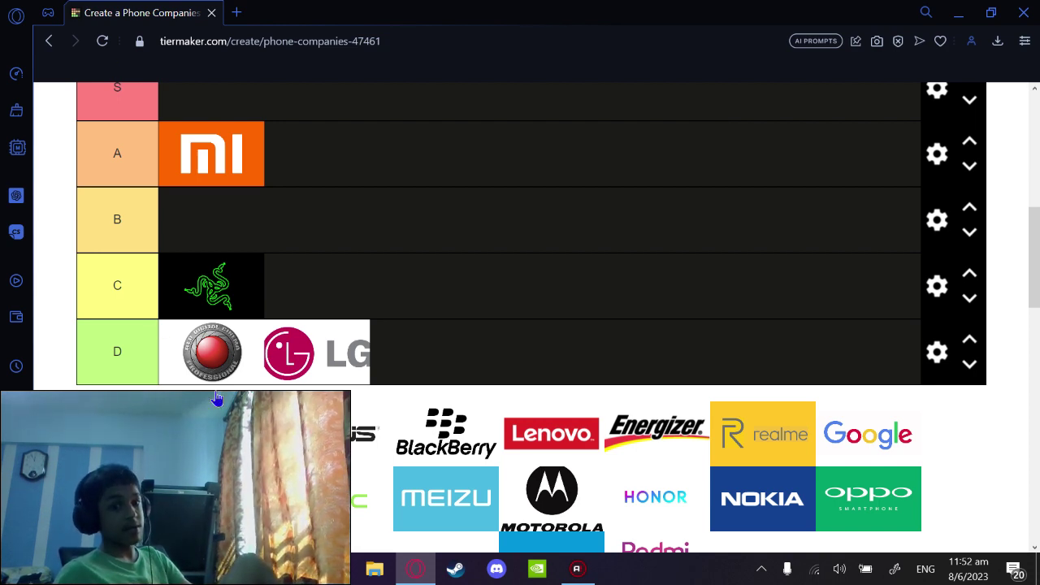
scroll(244, 411, "up", 1)
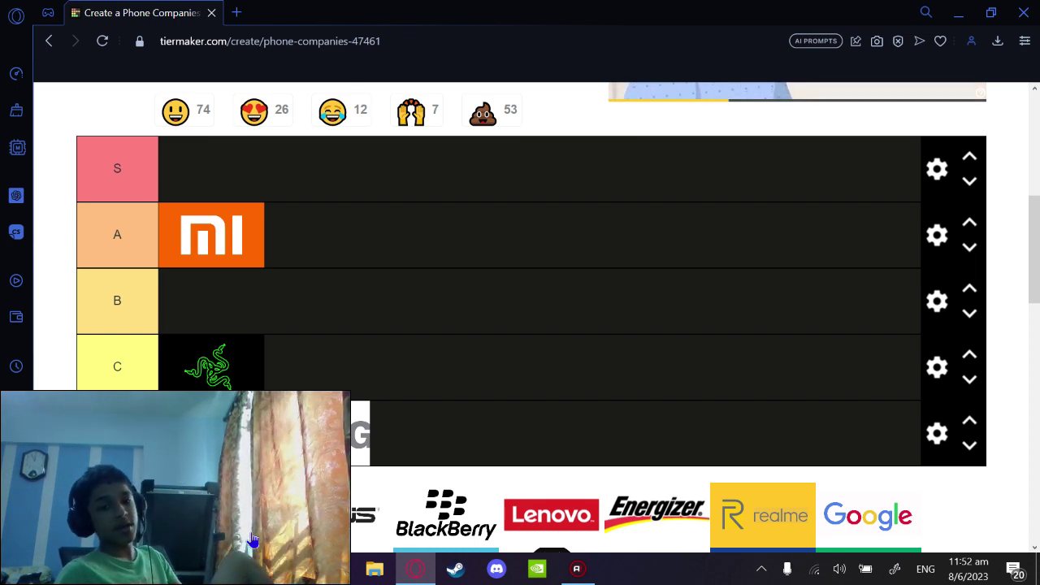
left_click_drag(253, 540, 331, 263)
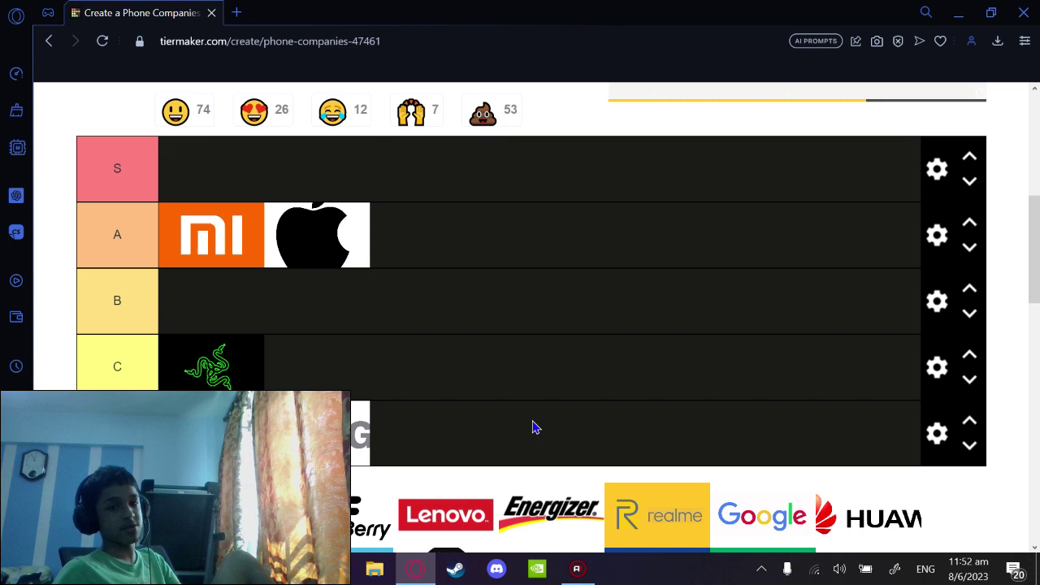
Place the ASUS logo in tier B of the phone companies list
scroll(209, 453, "down", 1)
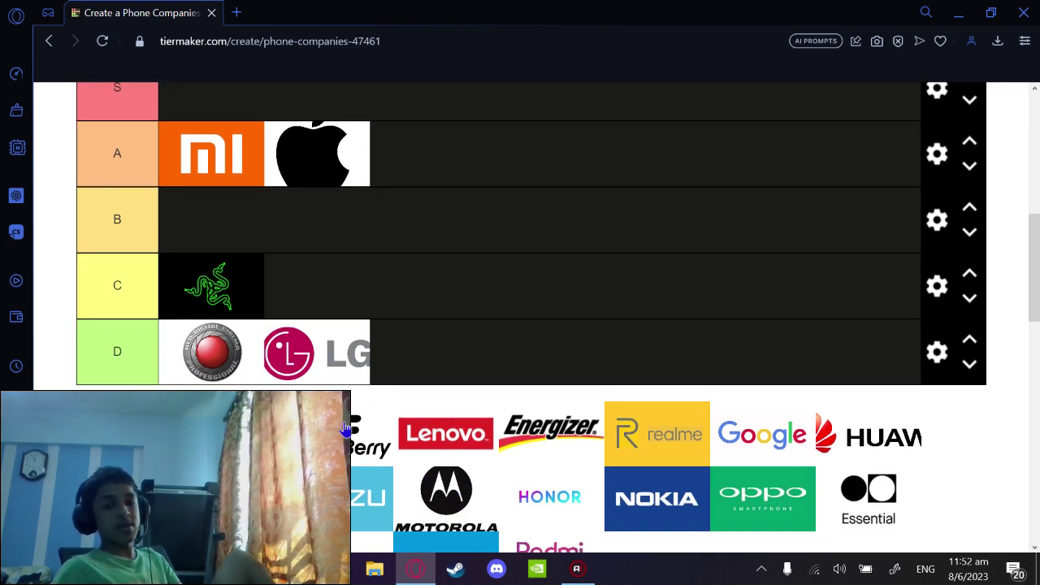
scroll(517, 372, "up", 1)
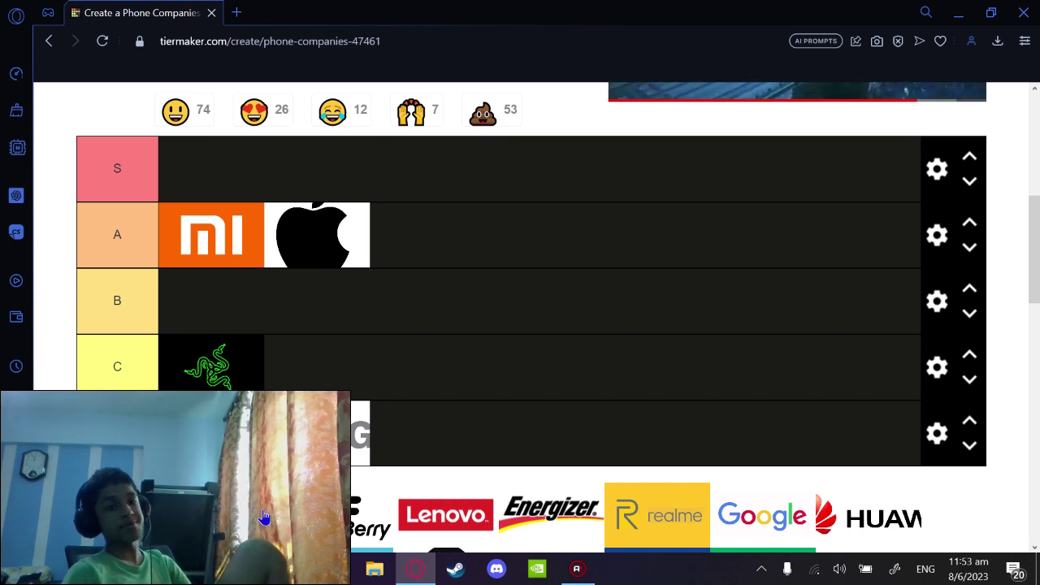
left_click_drag(313, 471, 237, 302)
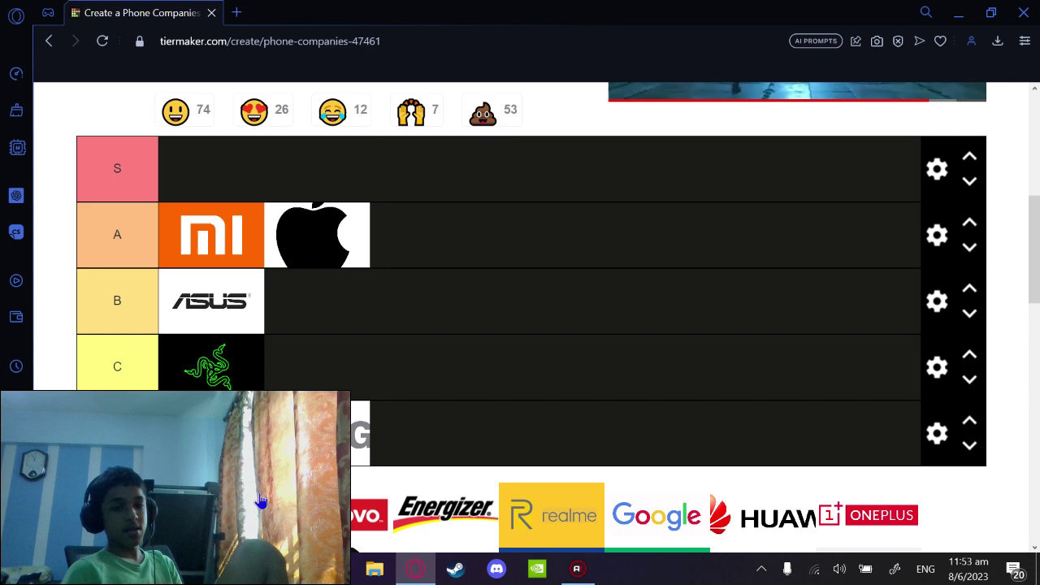
Add the BlackBerry logo to the end of tier D and the Lenovo logo to tier C after Razer
left_click_drag(323, 454, 473, 412)
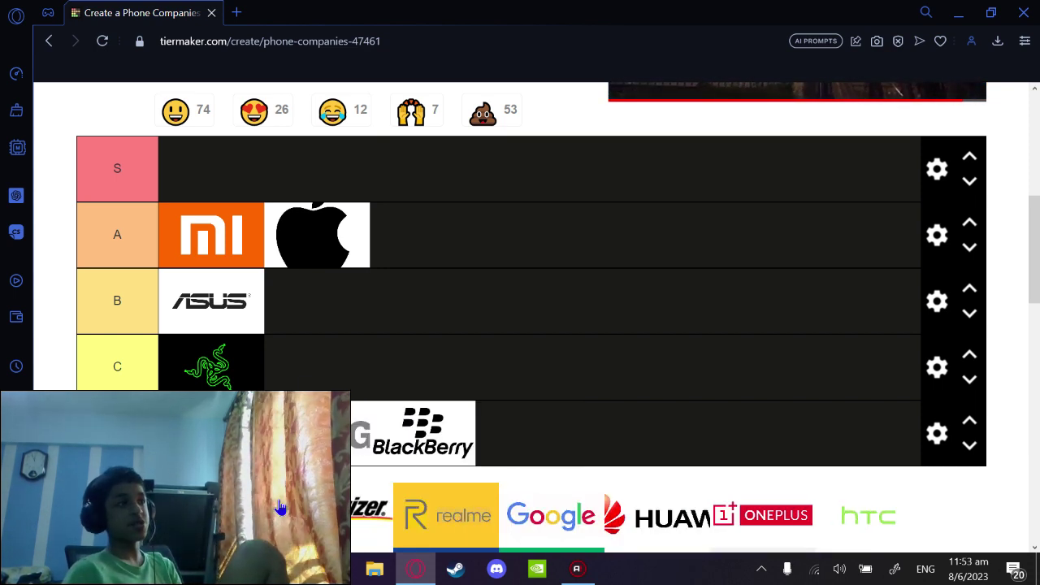
left_click_drag(325, 536, 300, 381)
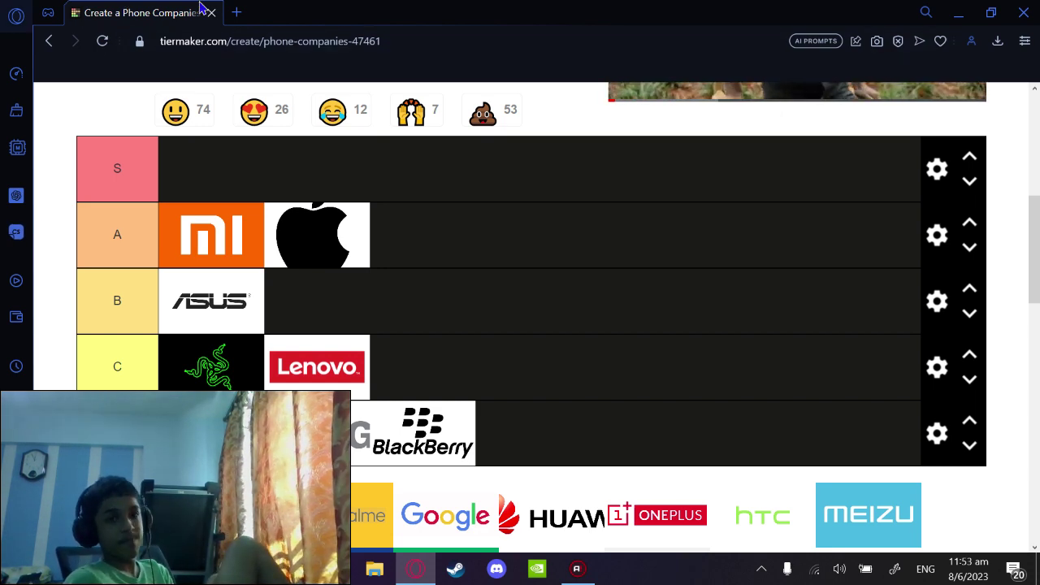
Search the web for "energizer phone" in a new browser tab
left_click(236, 12)
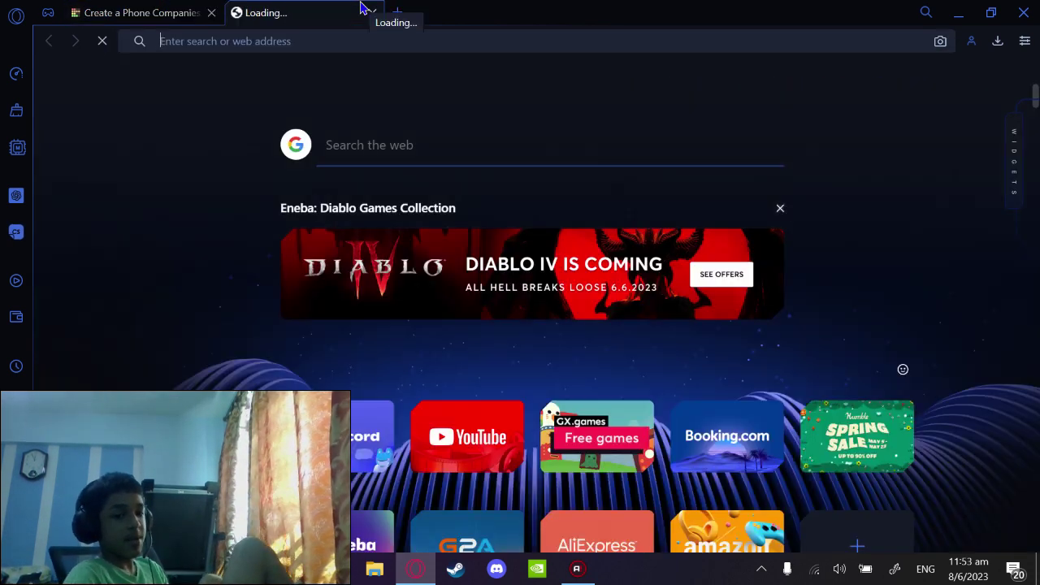
type("energ")
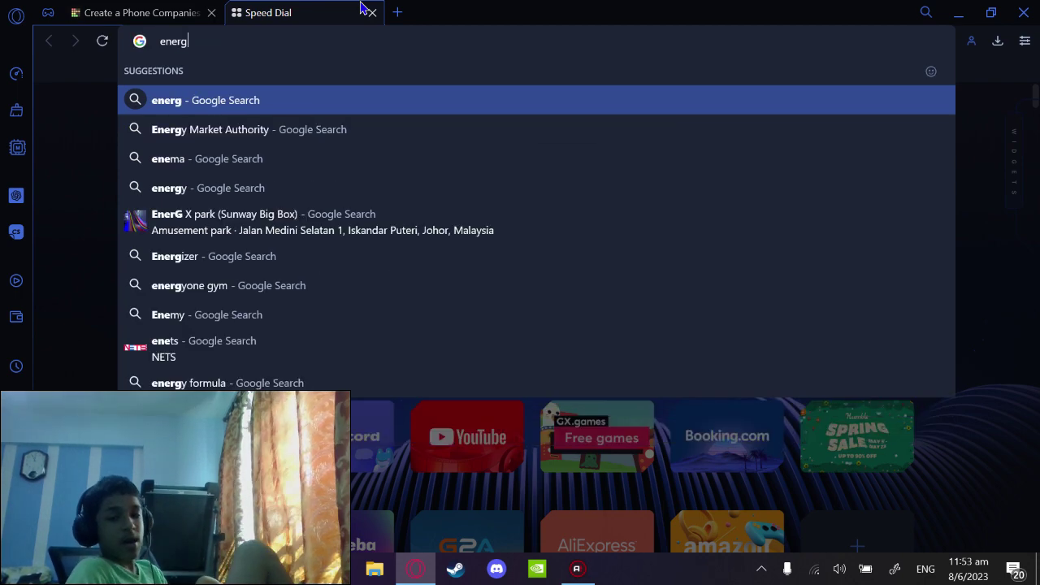
type("izer")
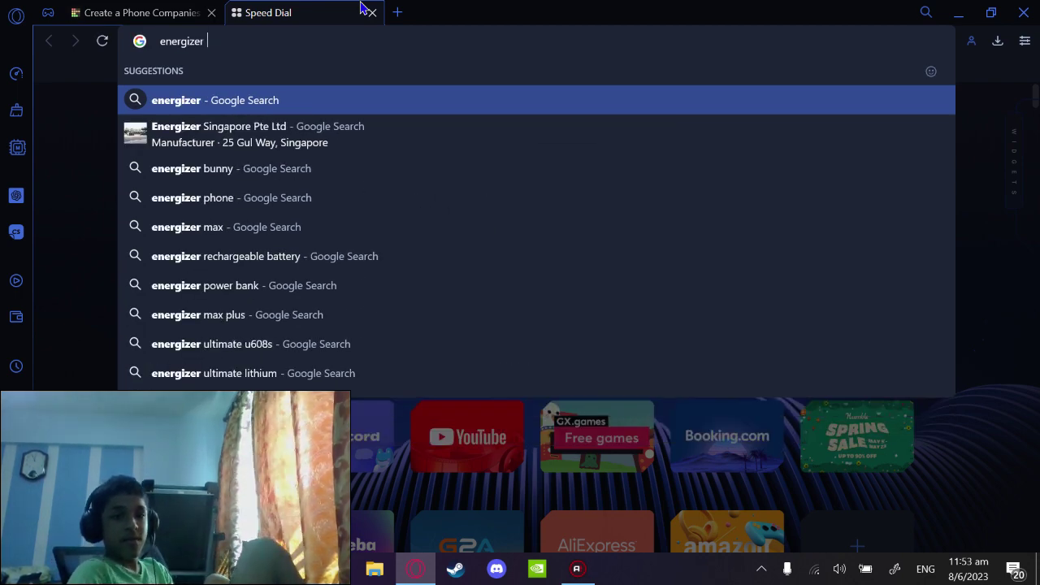
key("Return")
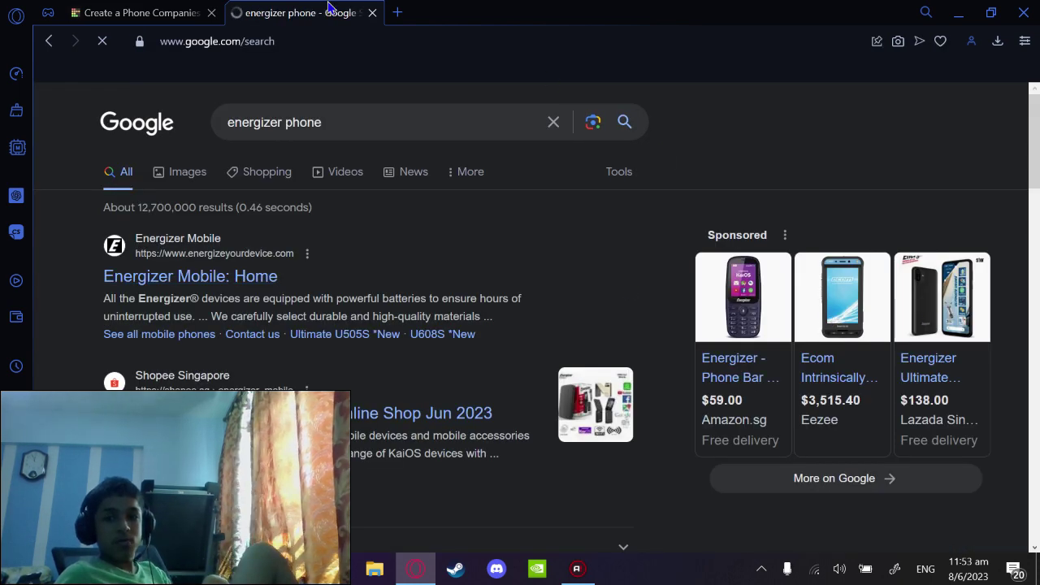
Return to the tier list and place the Energizer logo in tier C and the realme logo in tier B
left_click(184, 15)
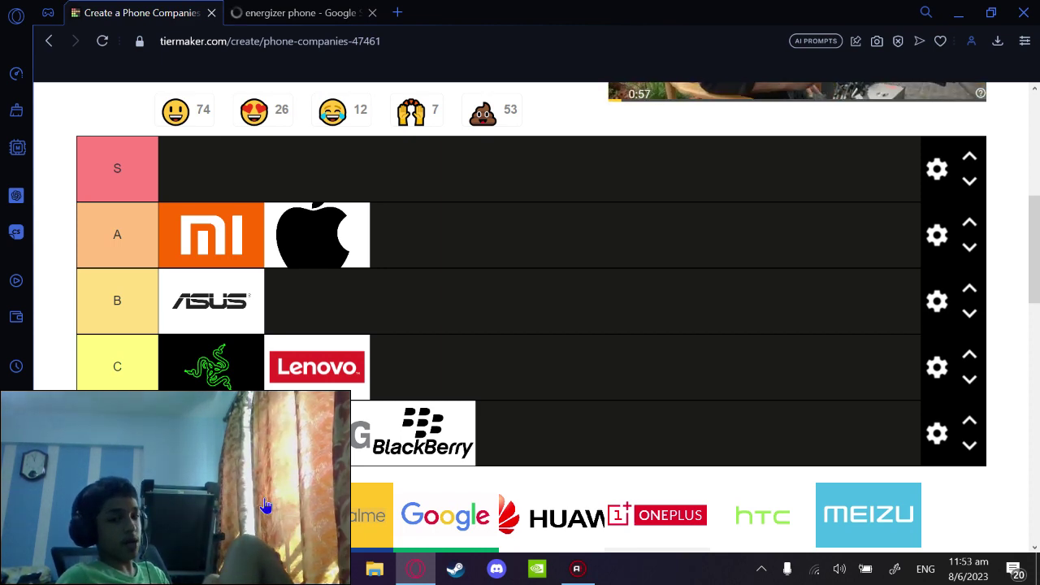
left_click_drag(291, 448, 407, 370)
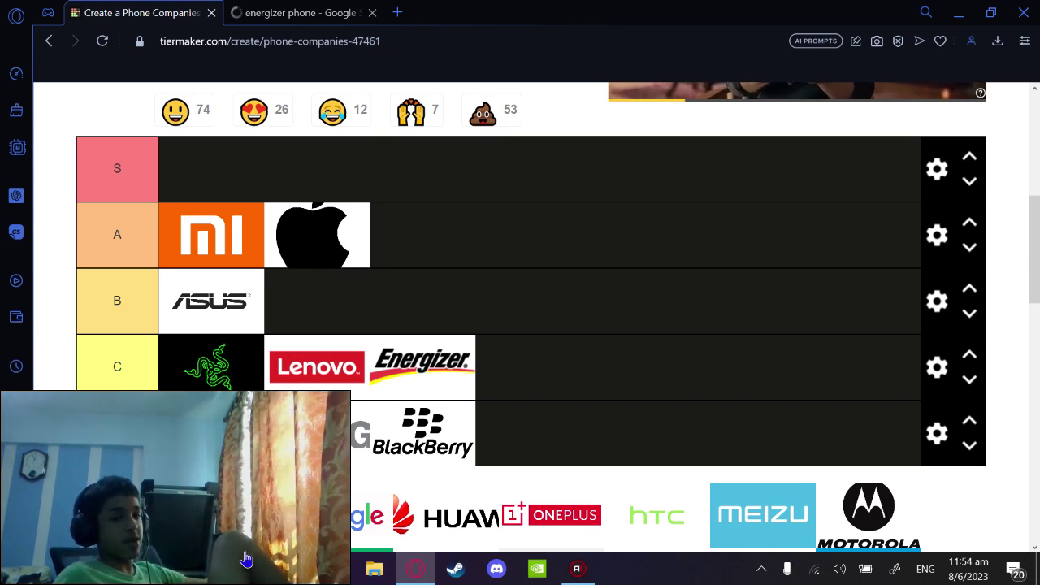
left_click_drag(275, 521, 355, 302)
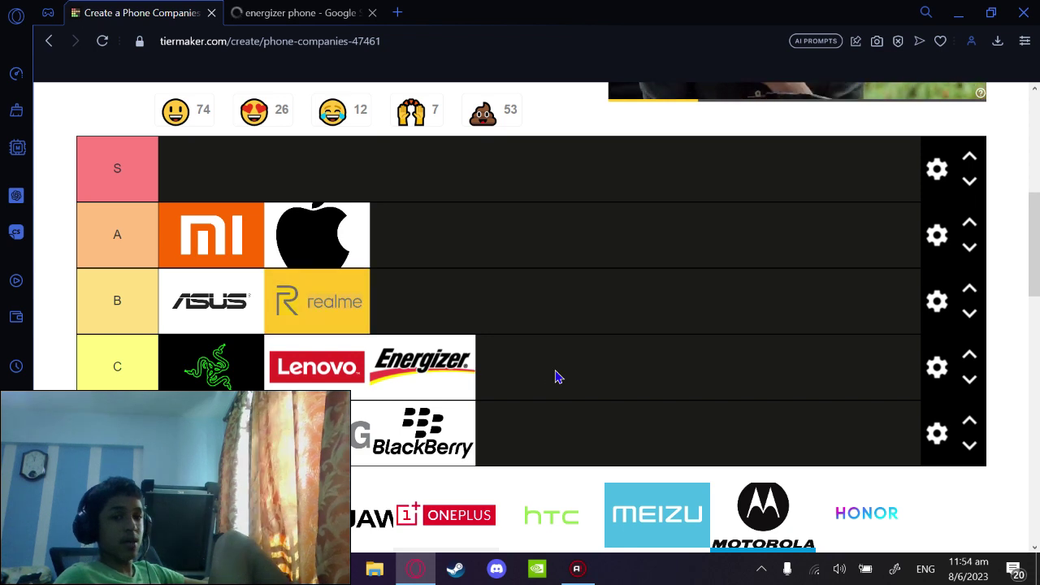
Place the Google logo in the empty tier S
scroll(593, 369, "down", 1)
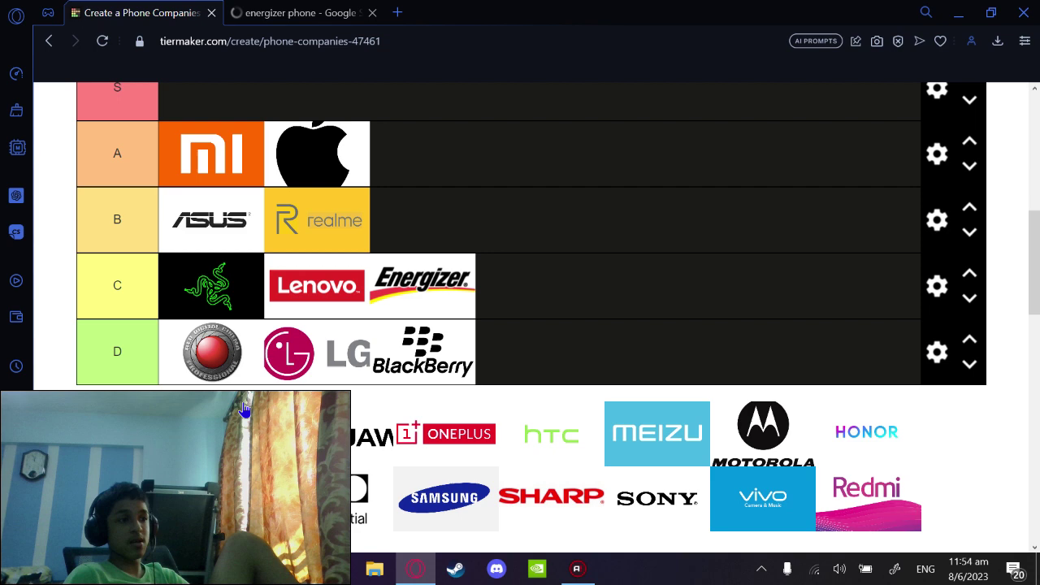
scroll(457, 499, "up", 1)
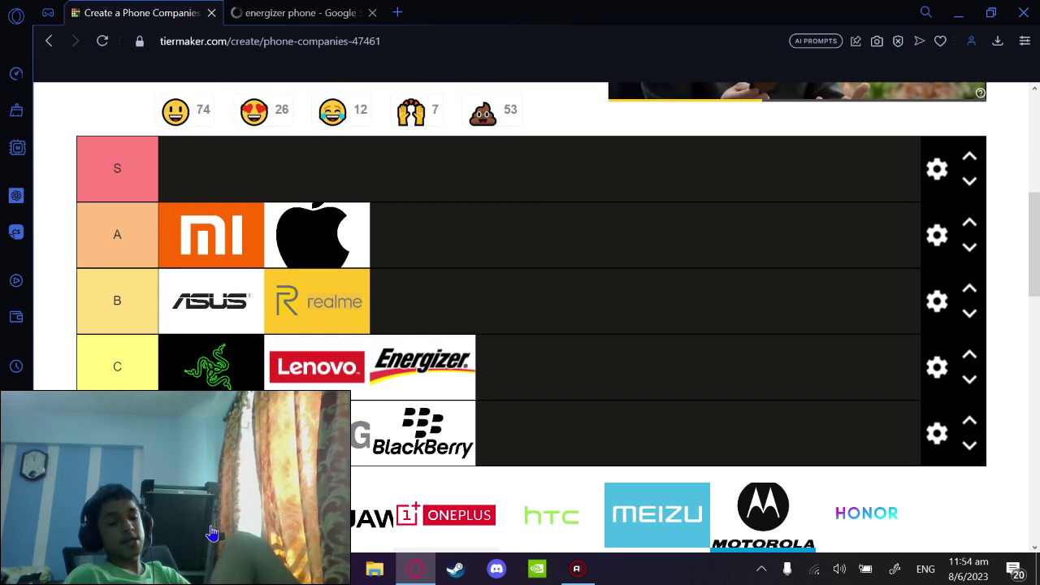
left_click_drag(232, 507, 183, 194)
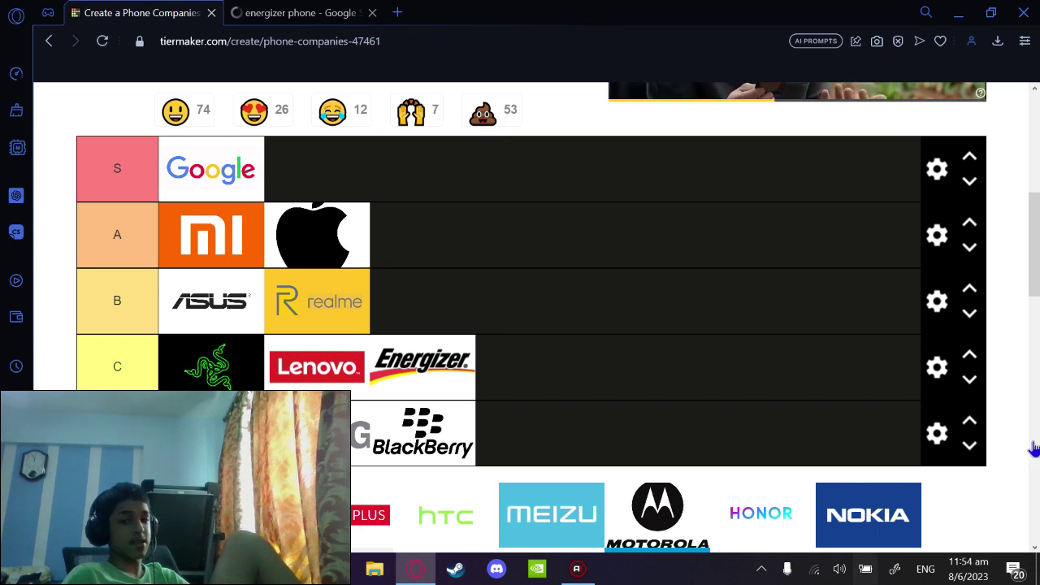
scroll(892, 500, "down", 2)
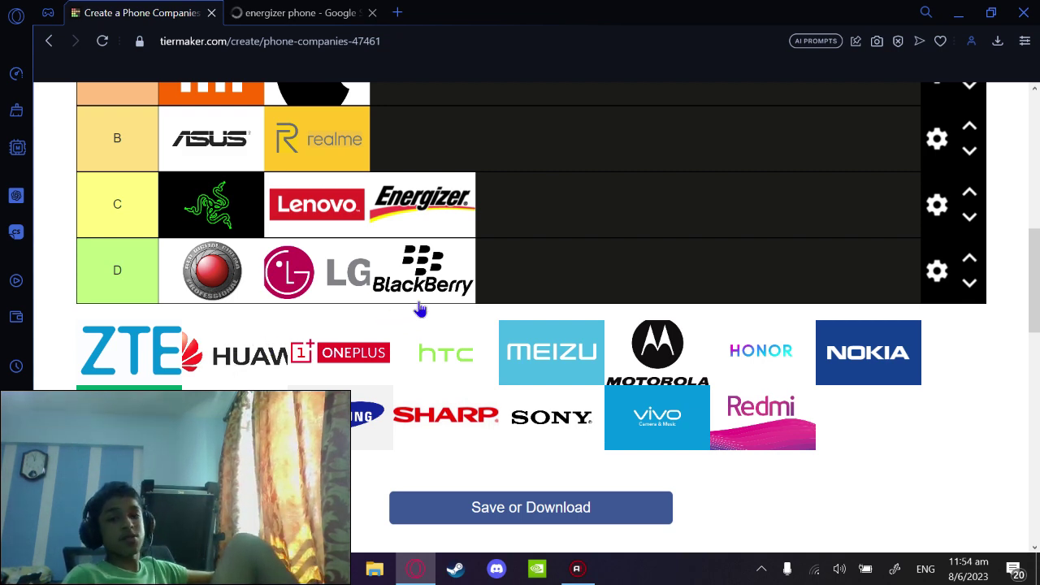
Add the Huawei logo to the end of tier D and close the energizer phone search page
left_click_drag(419, 308, 587, 257)
scroll(658, 217, "up", 3)
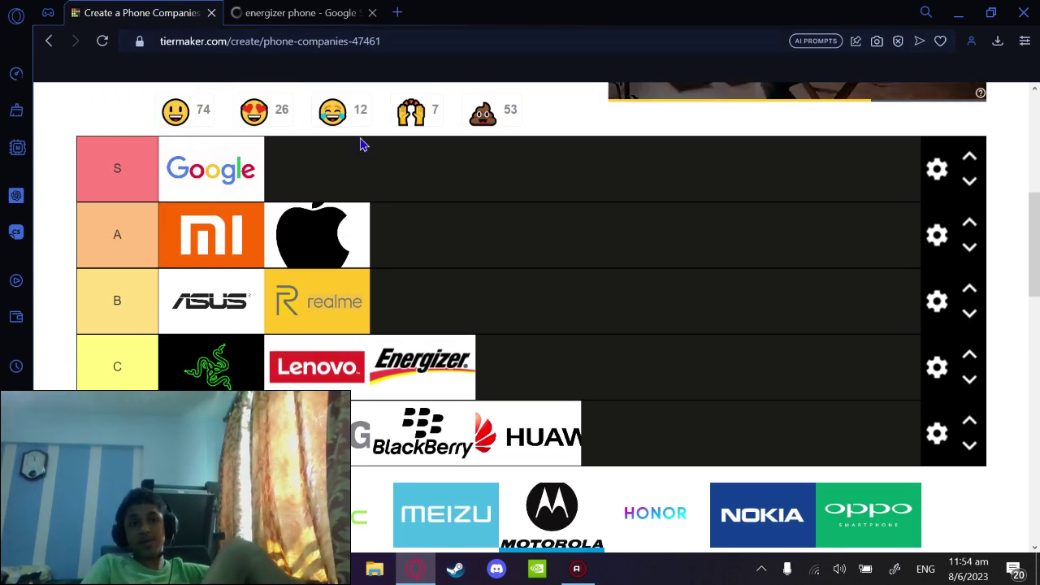
left_click(372, 14)
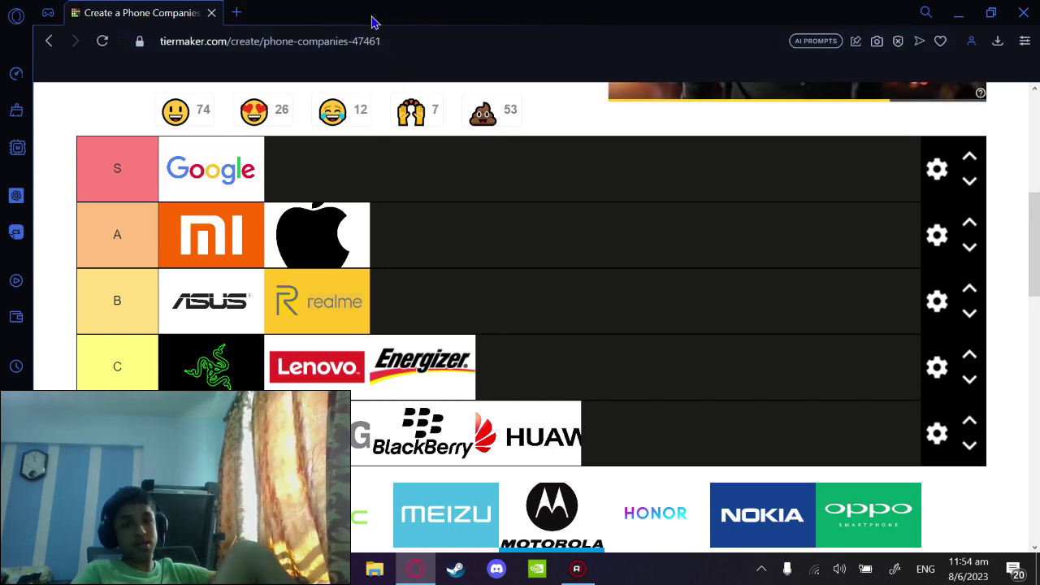
Place the OnePlus logo in tier B after realme and the HTC logo in tier C after Energizer
scroll(671, 470, "down", 1)
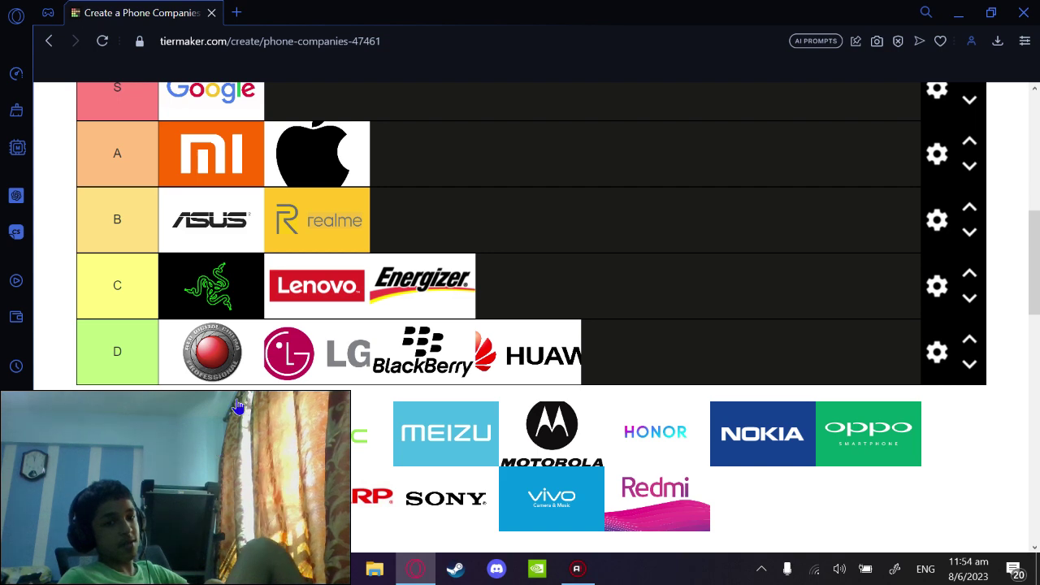
left_click_drag(237, 406, 413, 229)
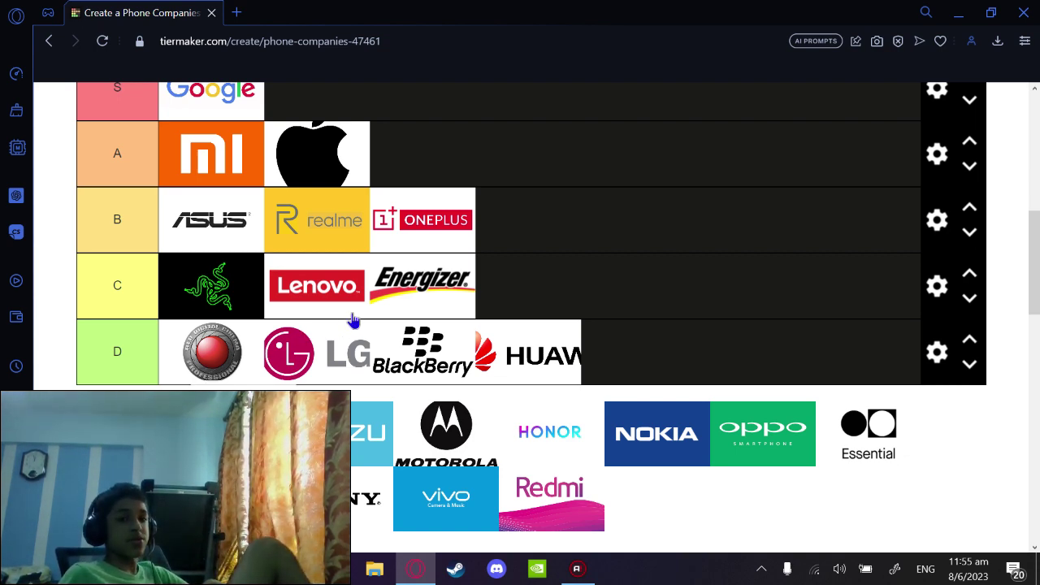
left_click_drag(354, 321, 511, 303)
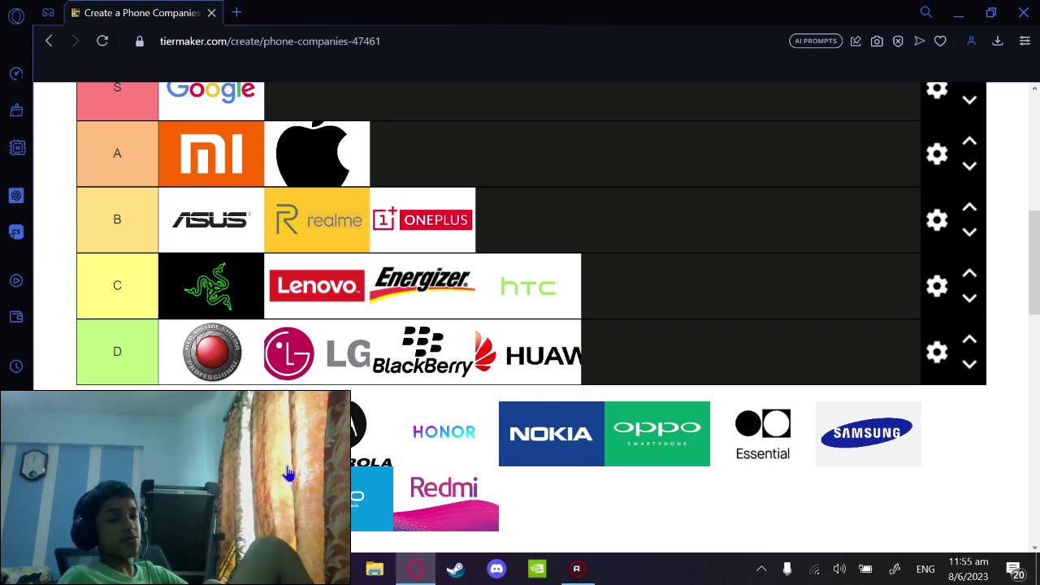
Add the Meizu logo to tier D after Huawei
scroll(293, 475, "up", 2)
scroll(298, 476, "down", 2)
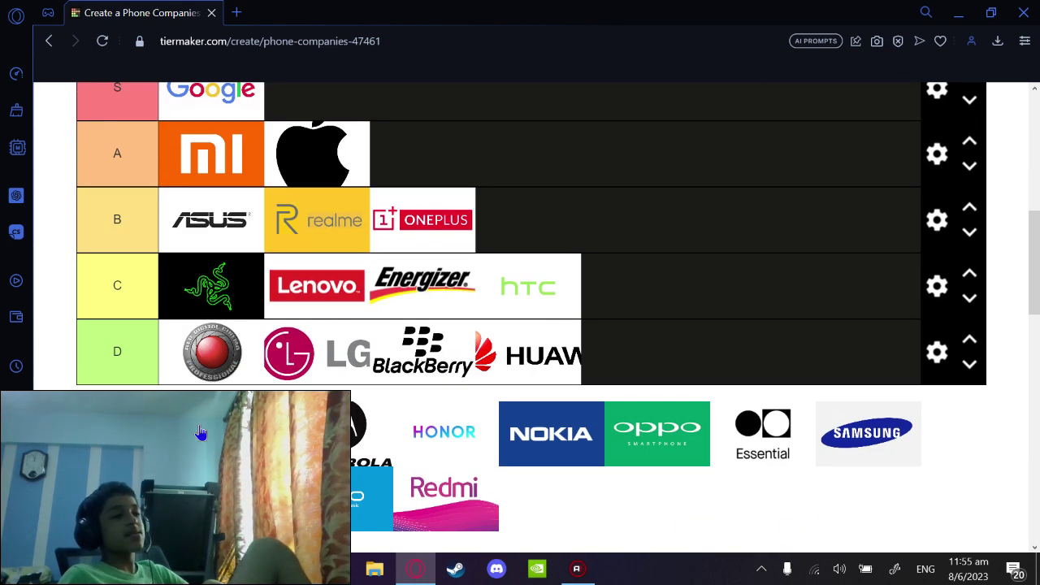
left_click_drag(201, 431, 660, 359)
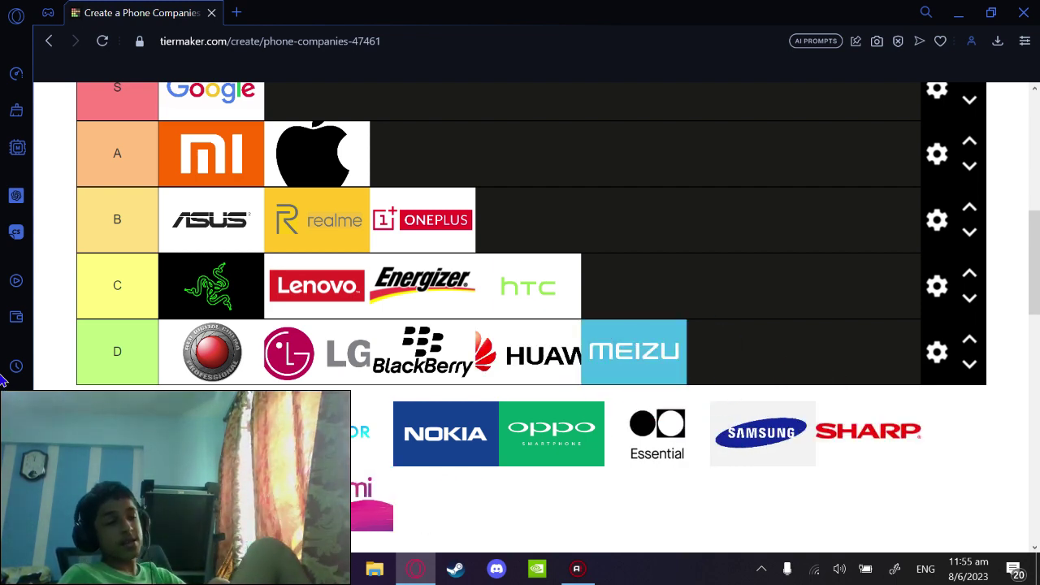
Place the Motorola logo in tier B after OnePlus, and the Honor and Nokia logos in tier C after HTC
scroll(227, 443, "up", 1)
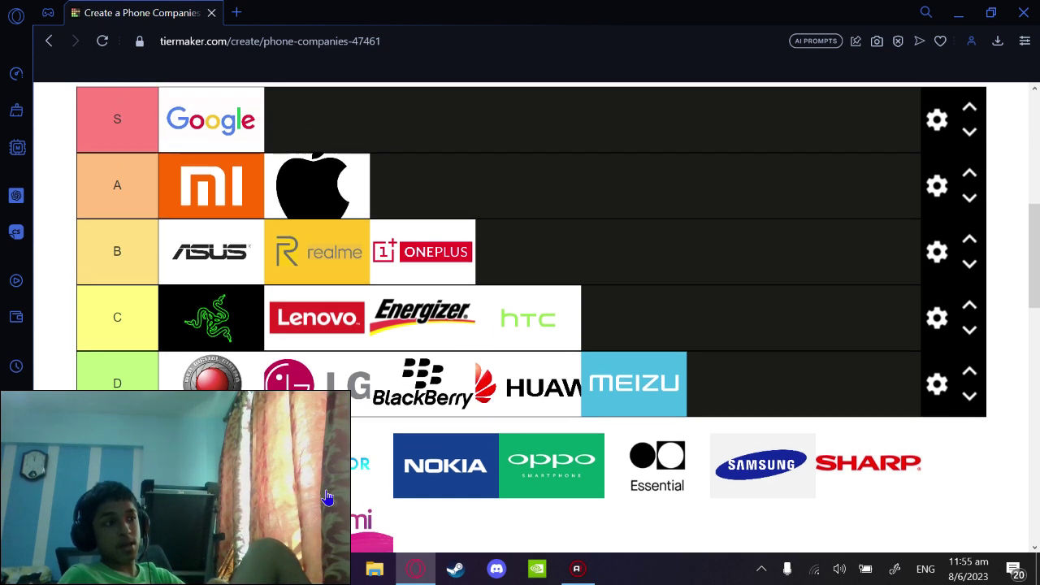
left_click_drag(214, 532, 505, 308)
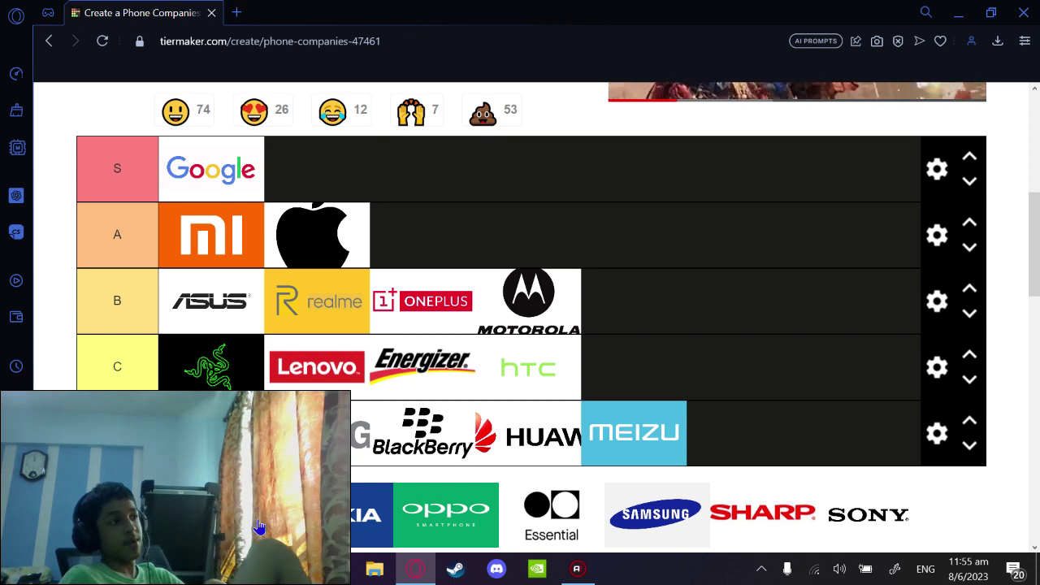
left_click_drag(262, 529, 662, 355)
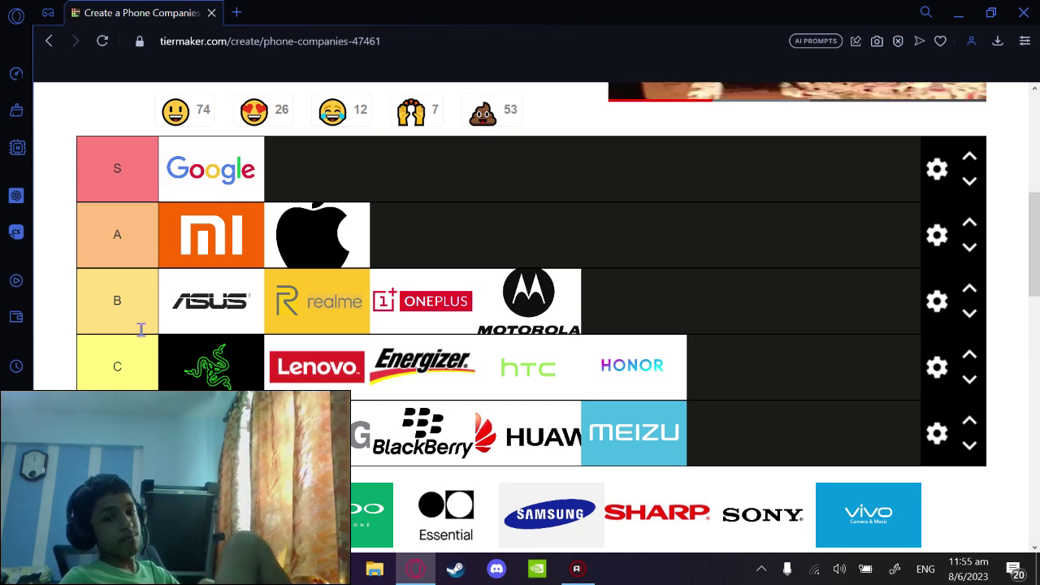
left_click_drag(251, 531, 800, 396)
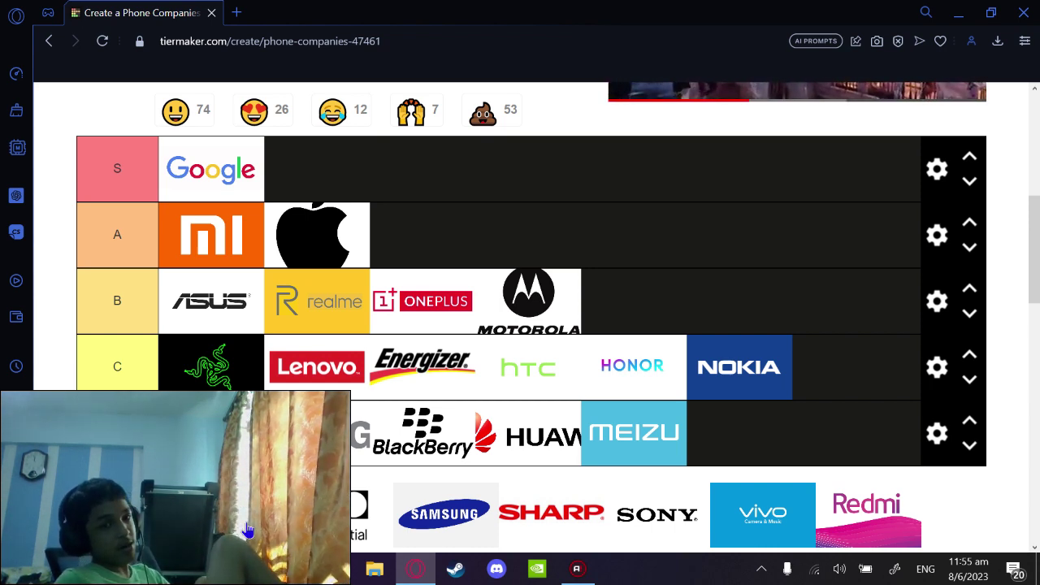
Place the OPPO logo in tier S after Google
scroll(301, 438, "down", 2)
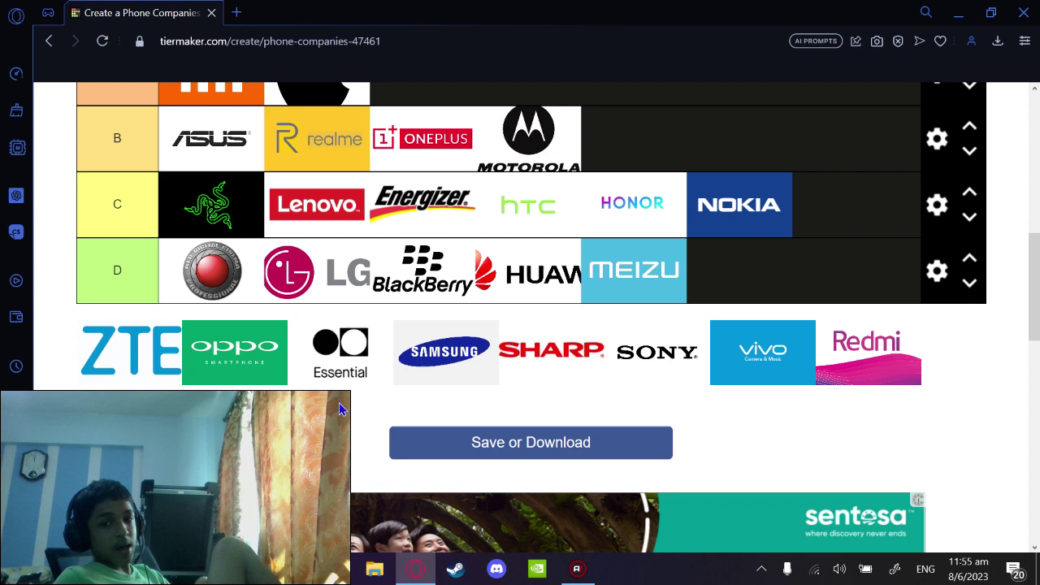
scroll(307, 371, "up", 1)
scroll(308, 371, "up", 1)
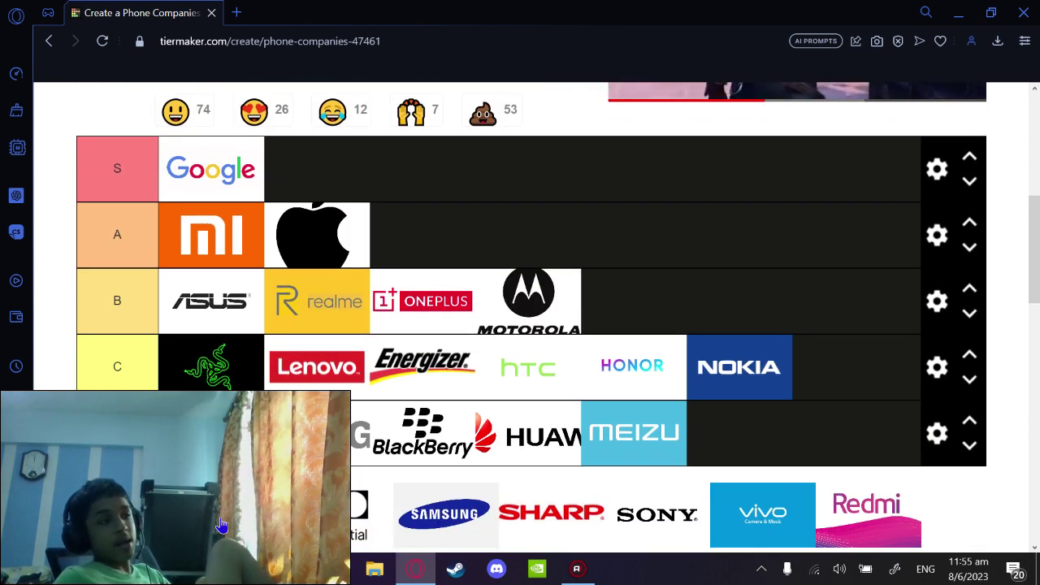
left_click_drag(221, 520, 312, 187)
Place the Samsung logo in tier A after Apple
scroll(305, 463, "down", 1)
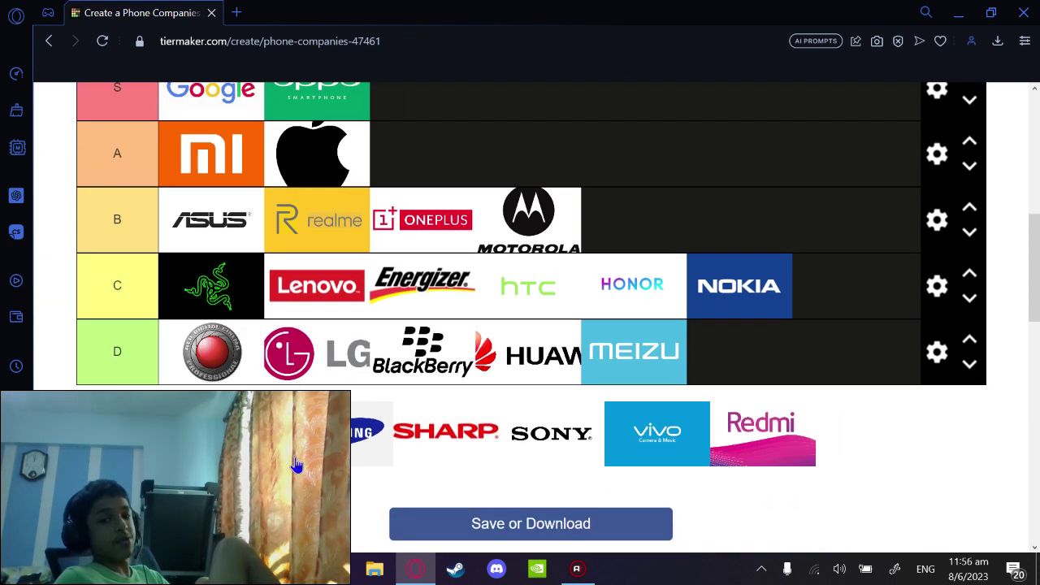
scroll(273, 445, "up", 1)
scroll(247, 480, "down", 1)
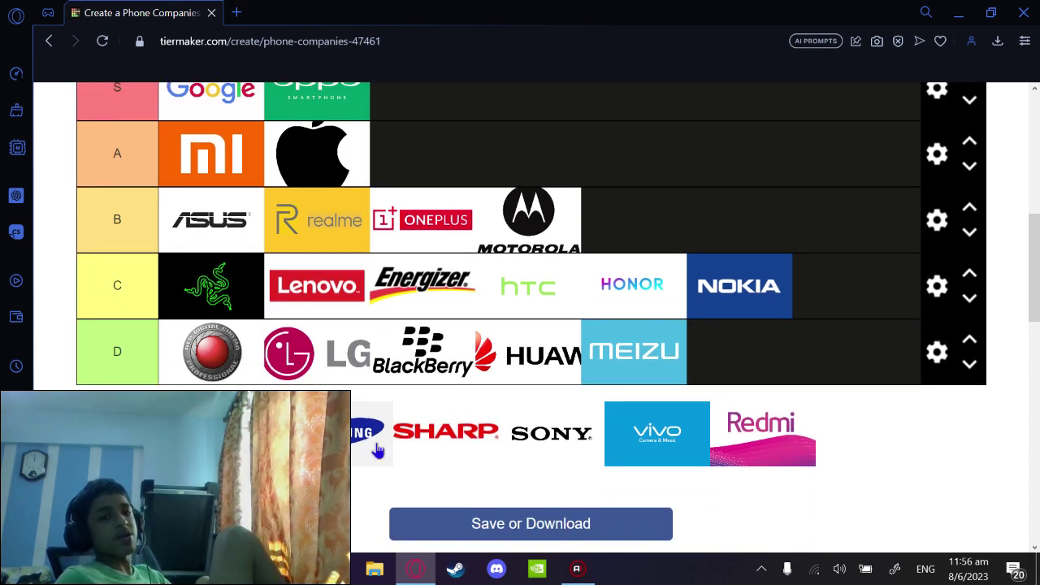
scroll(348, 457, "up", 1)
scroll(341, 463, "down", 1)
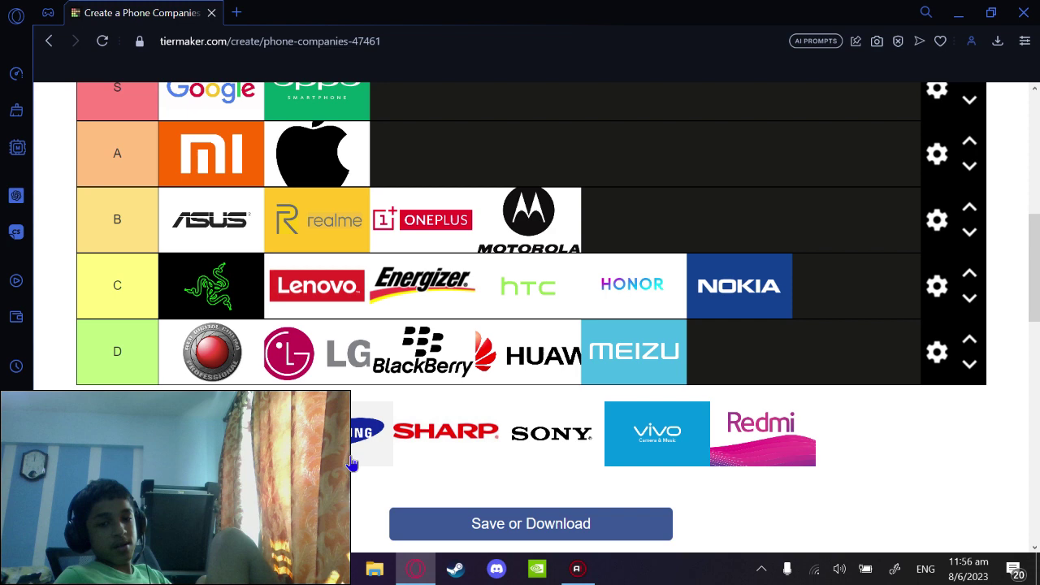
scroll(336, 474, "up", 1)
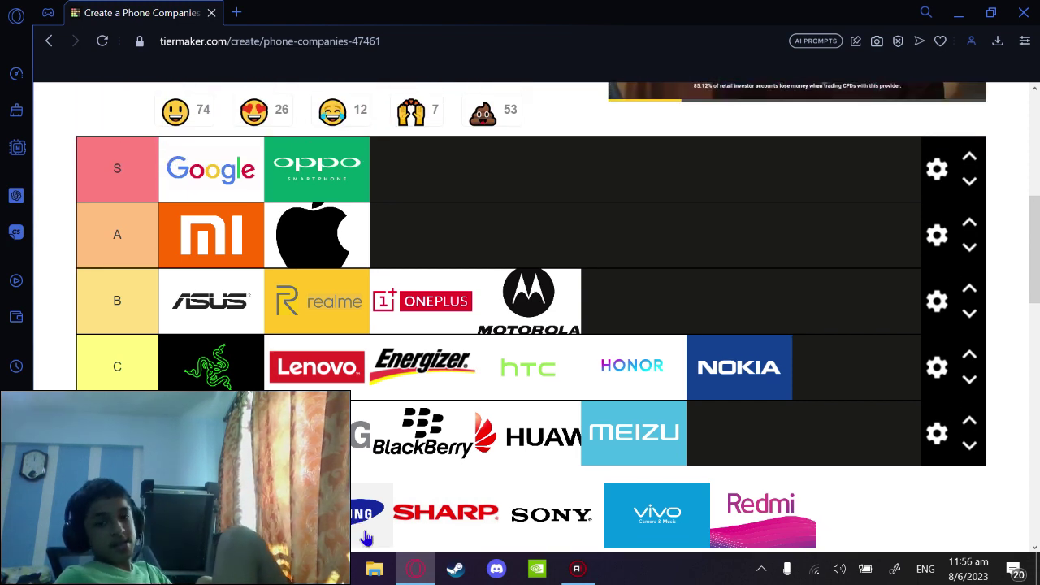
left_click_drag(369, 512, 460, 234)
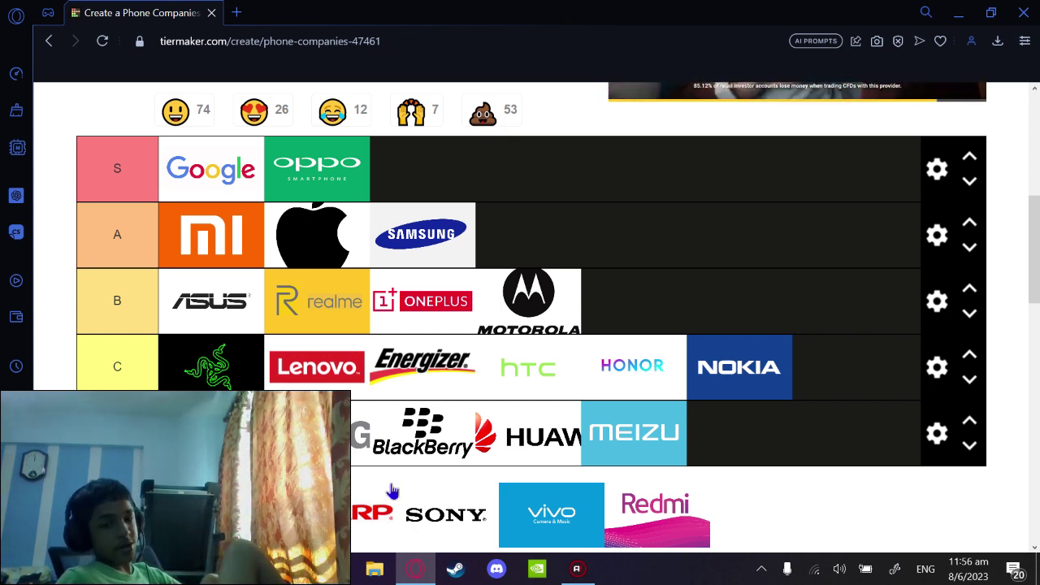
Add the Sony logo to tier C after Nokia
scroll(422, 457, "down", 1)
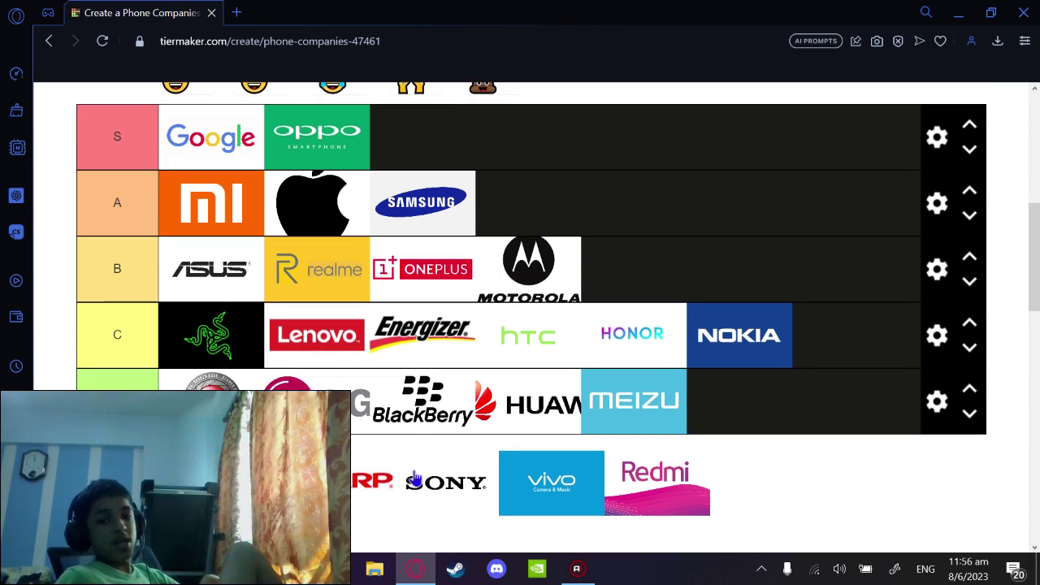
scroll(461, 435, "up", 1)
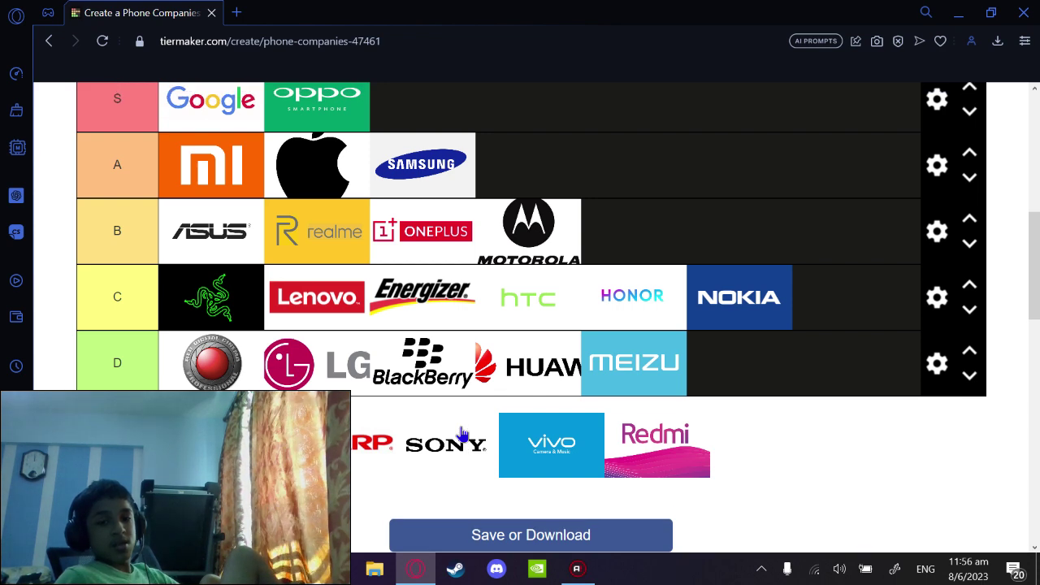
scroll(461, 431, "down", 1)
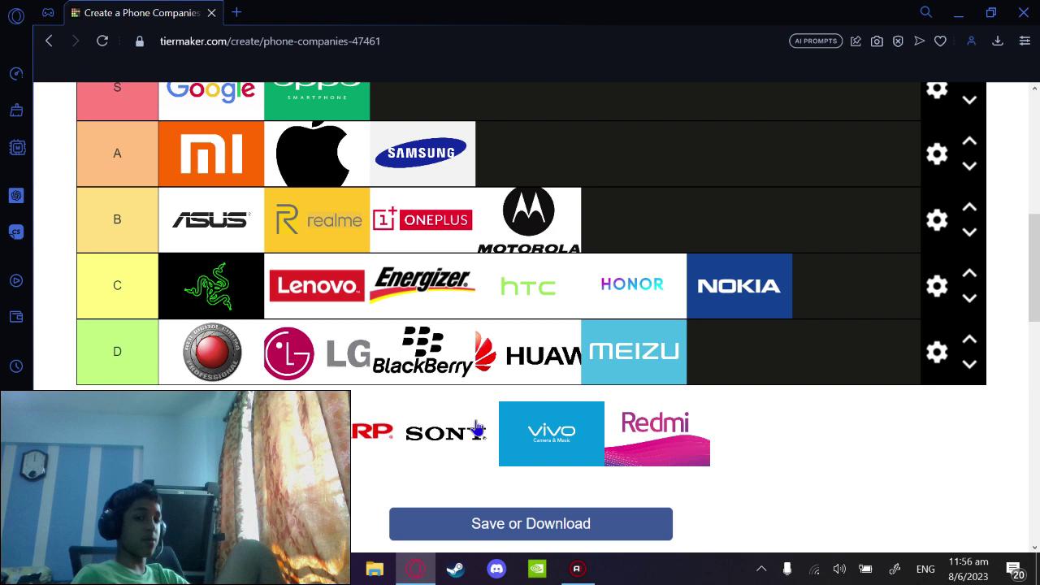
scroll(510, 432, "up", 1)
left_click_drag(441, 512, 878, 364)
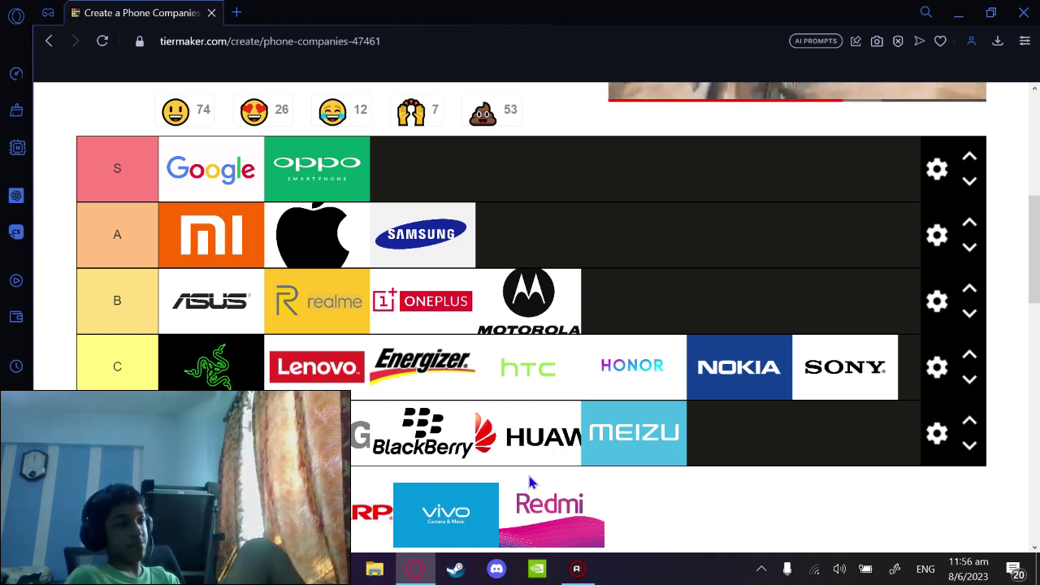
Insert the vivo logo in tier C between Nokia and Sony, and add the Redmi logo to the end of tier B
left_click_drag(483, 481, 866, 379)
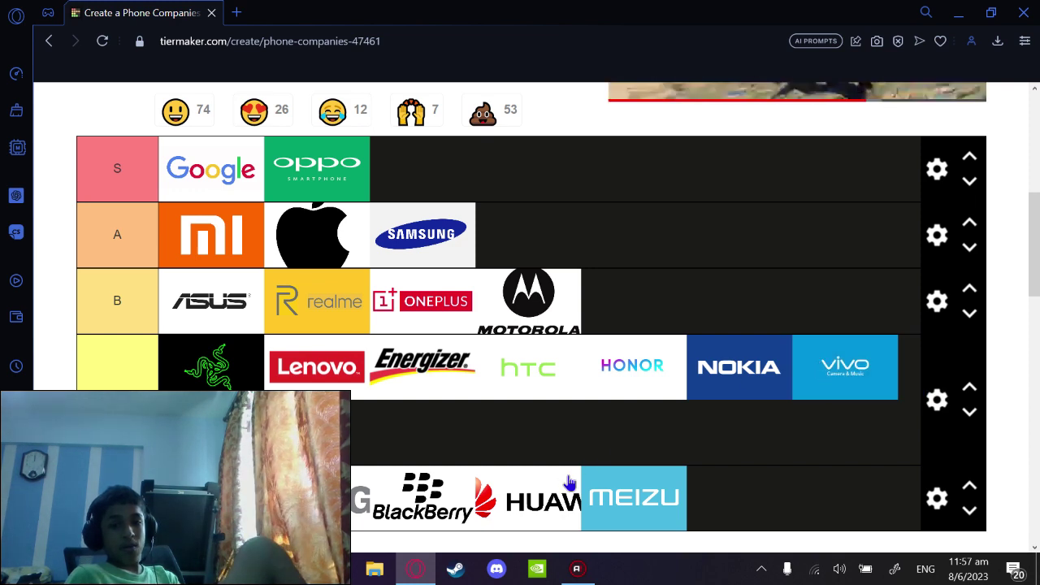
scroll(650, 439, "down", 2)
scroll(594, 431, "up", 1)
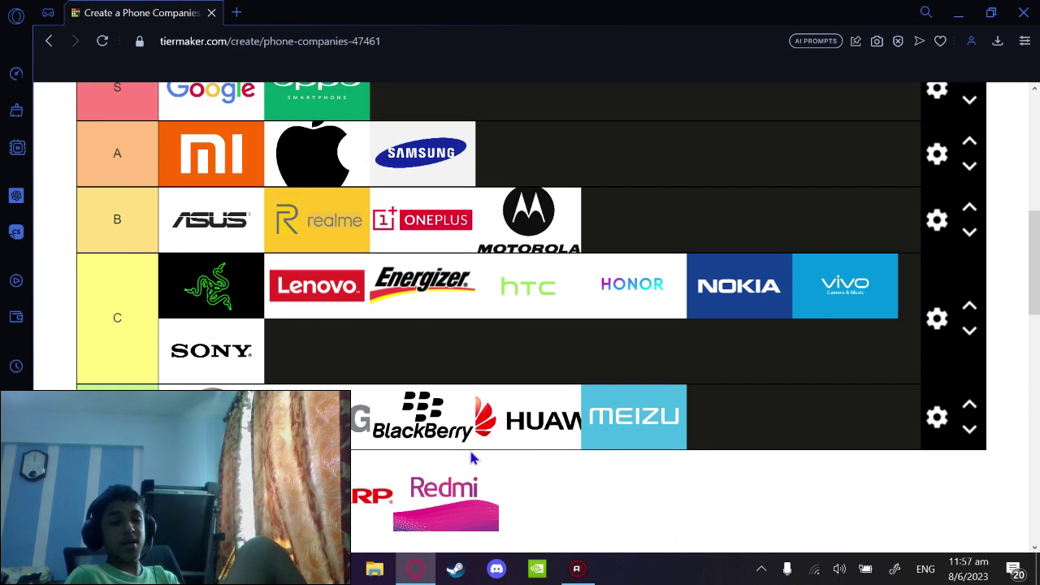
left_click_drag(467, 493, 687, 225)
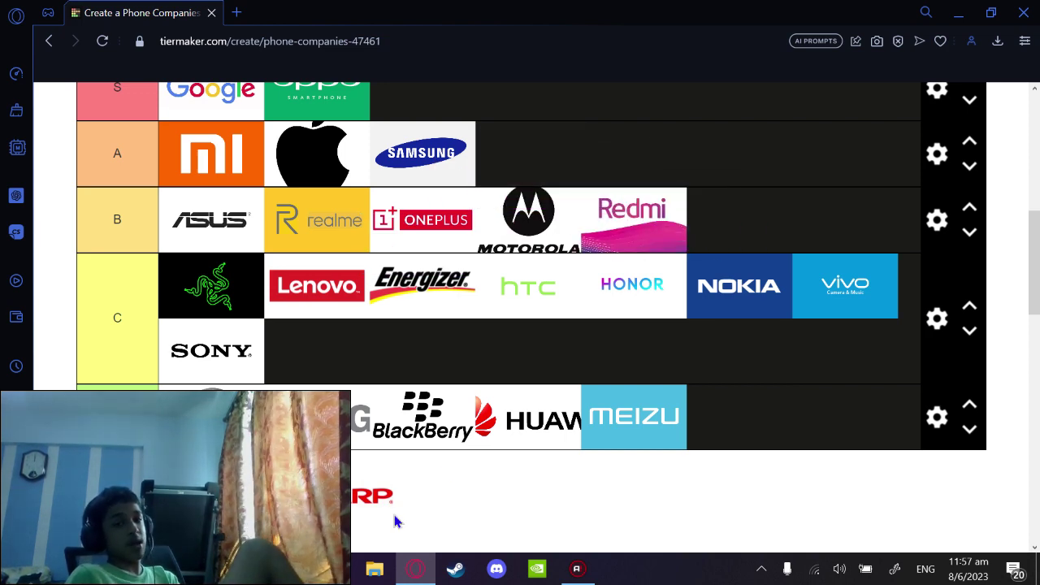
Review the logos that are still unranked and open the save or download options for the tier list
scroll(560, 344, "down", 2)
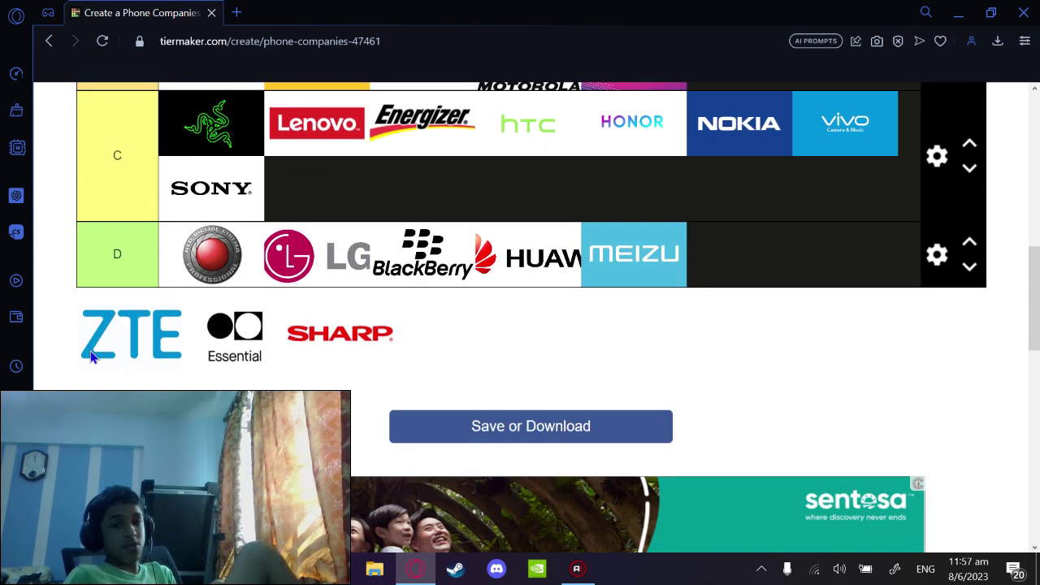
scroll(404, 325, "up", 1)
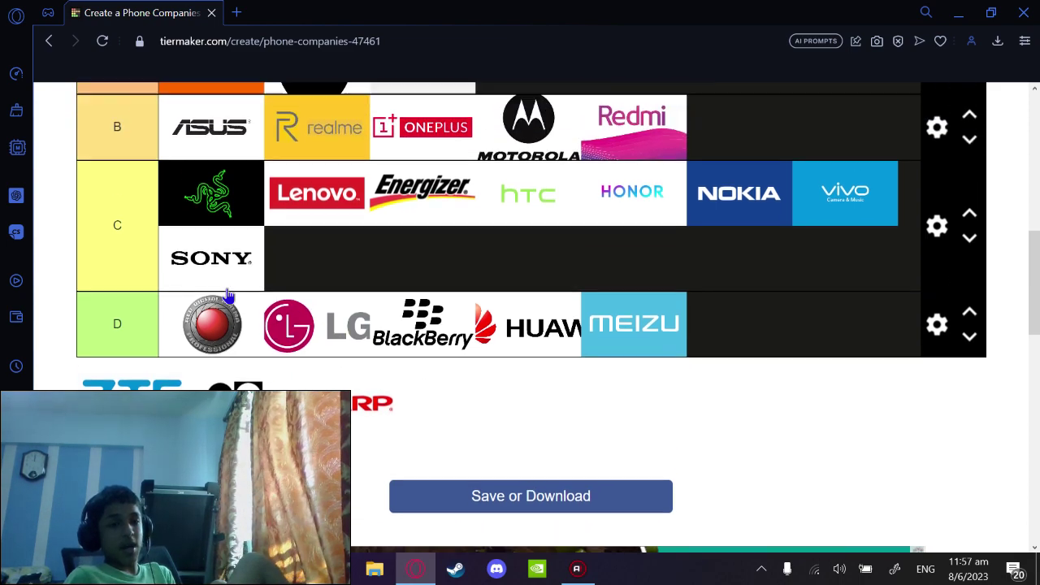
scroll(132, 303, "down", 1)
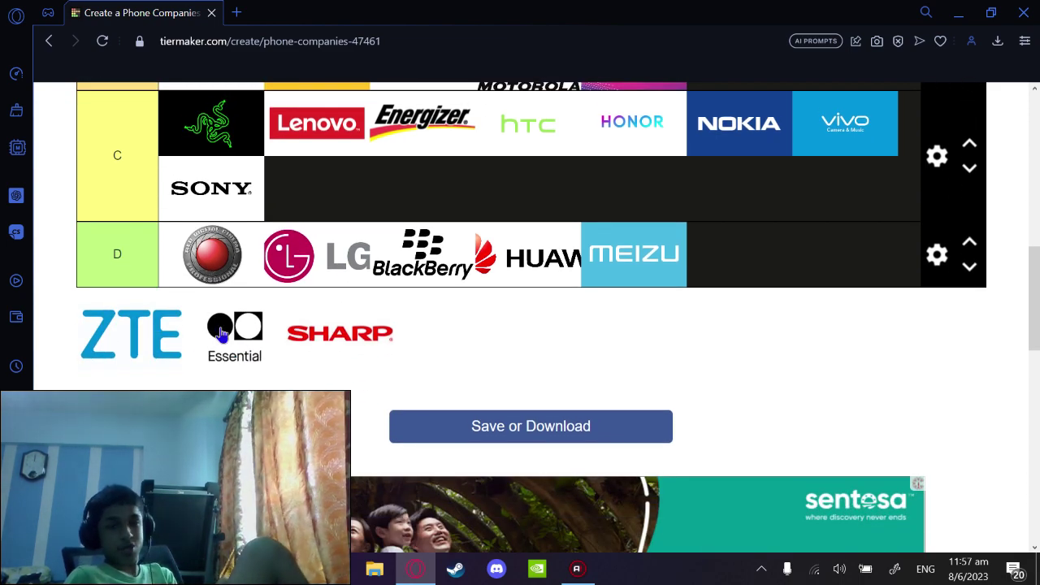
scroll(459, 394, "down", 8)
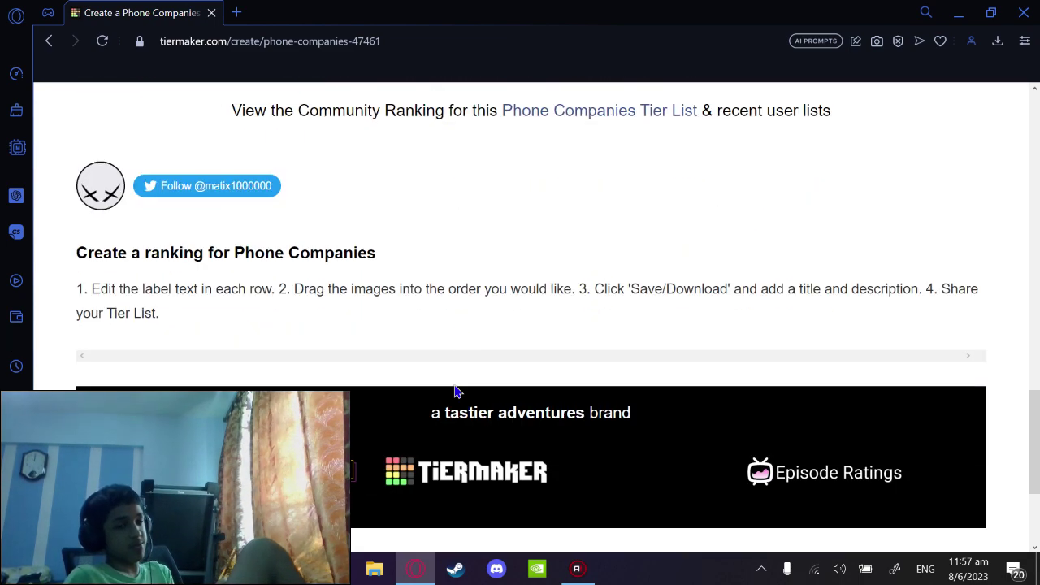
scroll(440, 392, "down", 1)
scroll(455, 373, "up", 10)
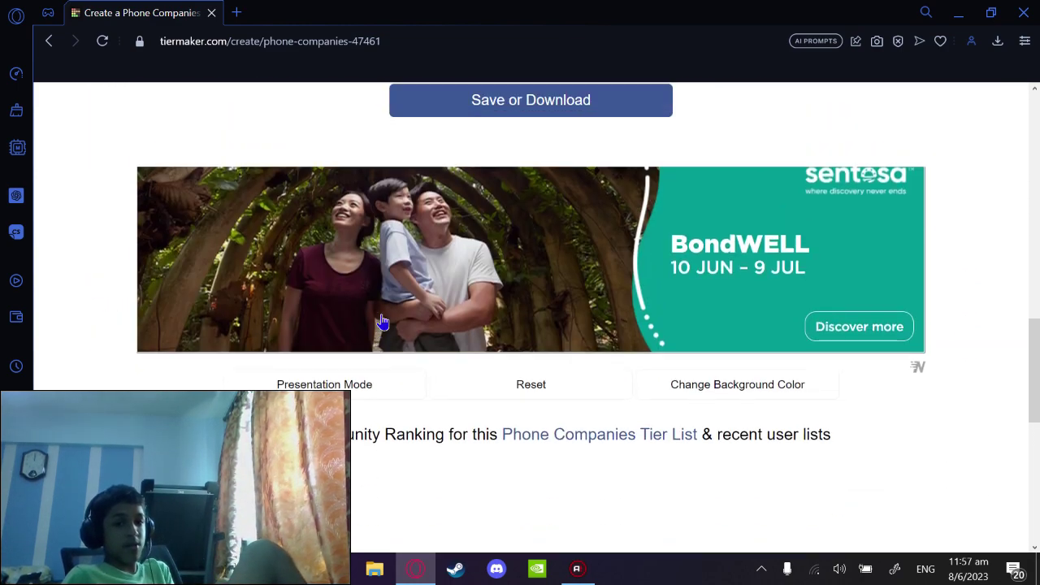
scroll(642, 411, "up", 2)
scroll(494, 418, "down", 1)
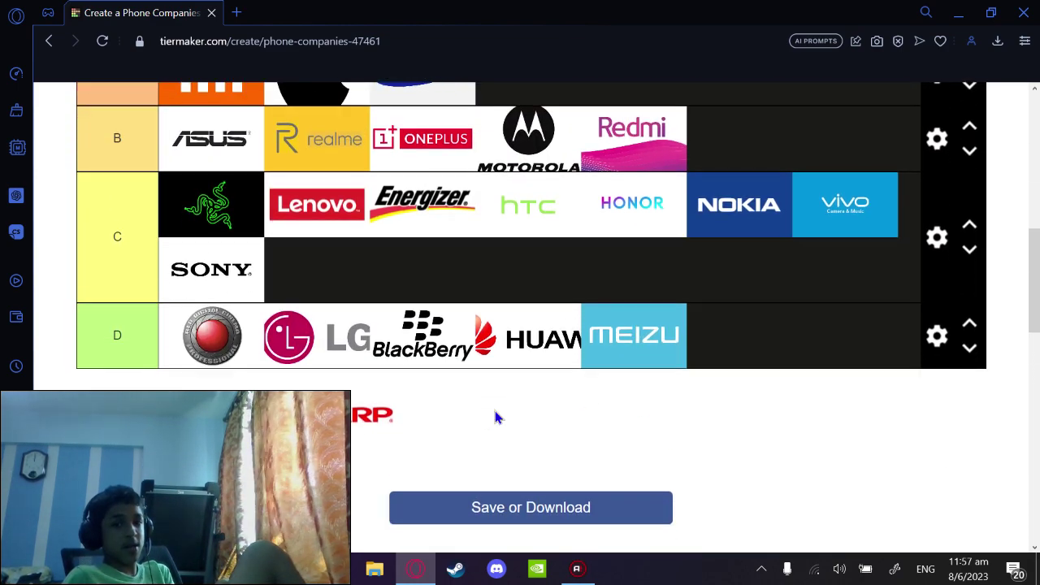
left_click(479, 508)
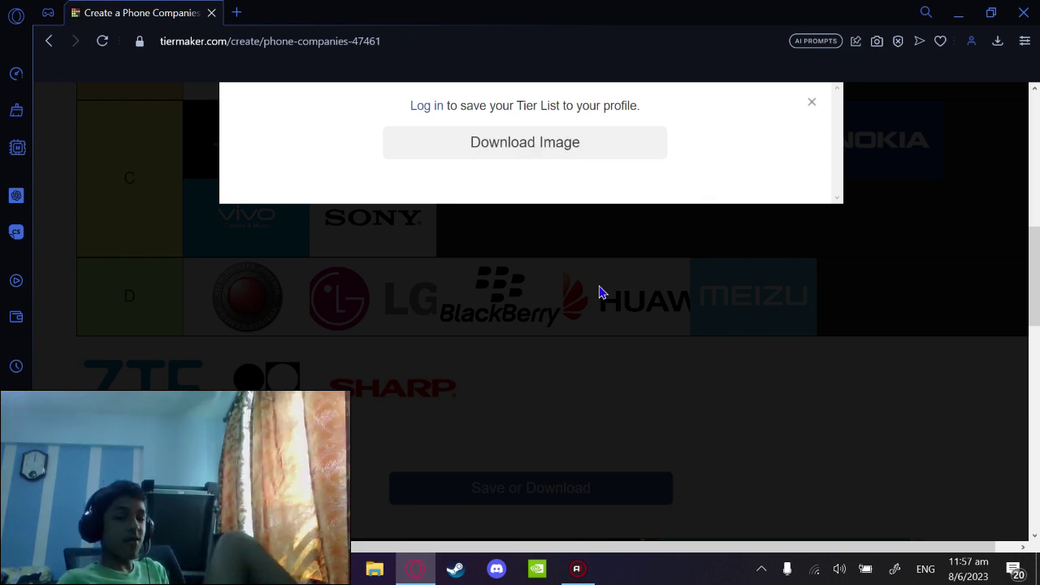
left_click(577, 569)
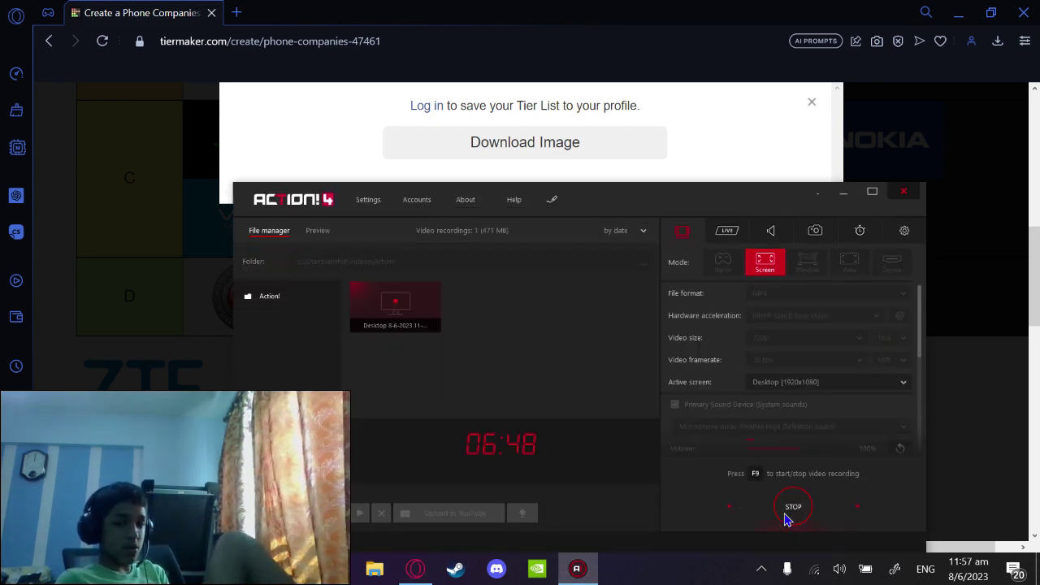